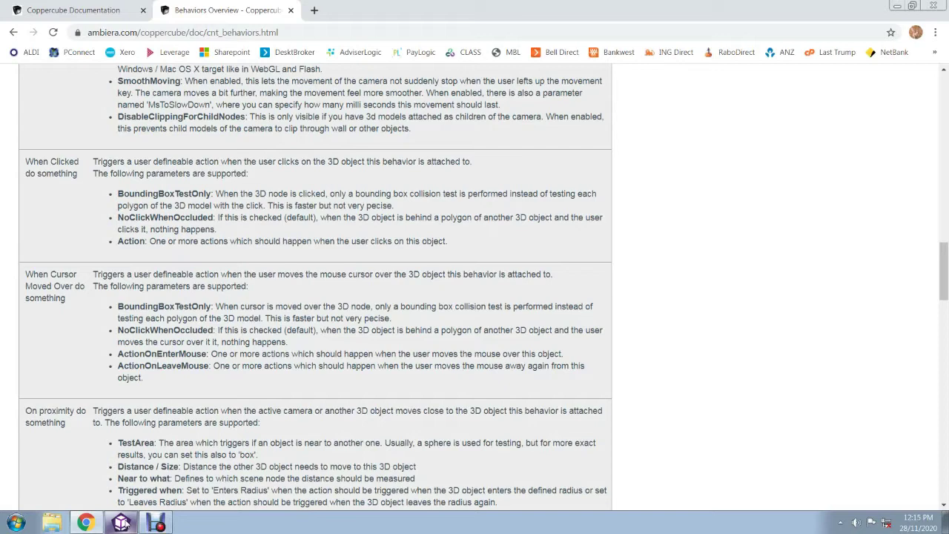
Switch to CopperCube, examine the ccbDoesLineCollideWithBoundingBoxOfSceneNode call in the interact items script, and close the script and action windows.
left_click(122, 523)
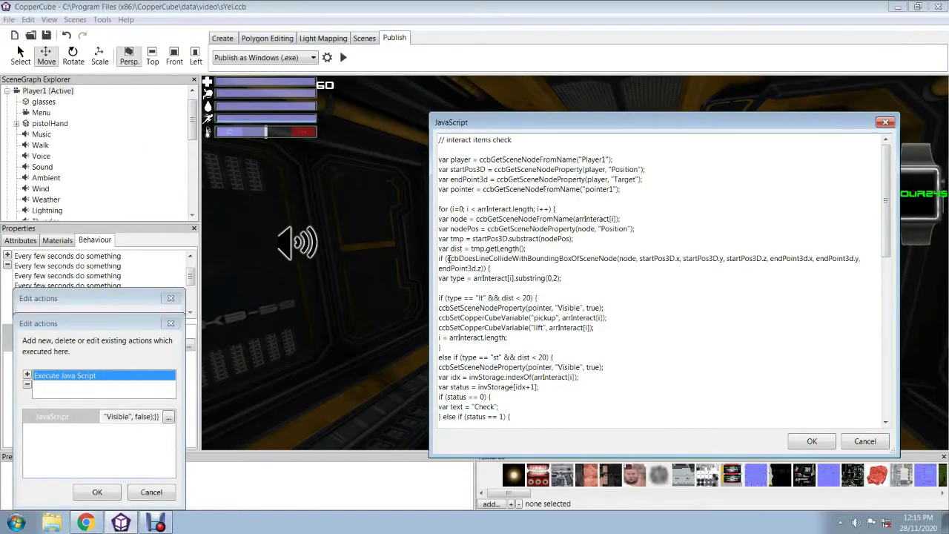
left_click_drag(447, 258, 617, 258)
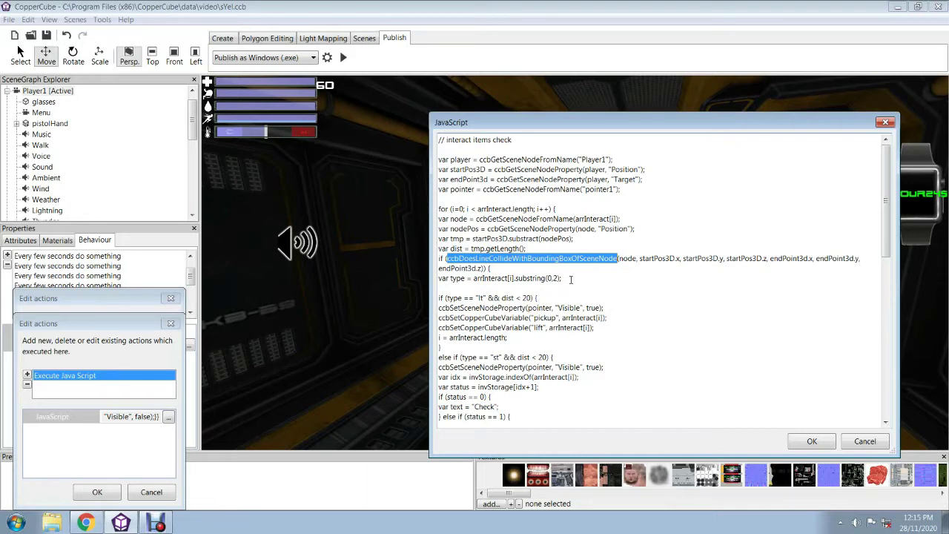
left_click(125, 522)
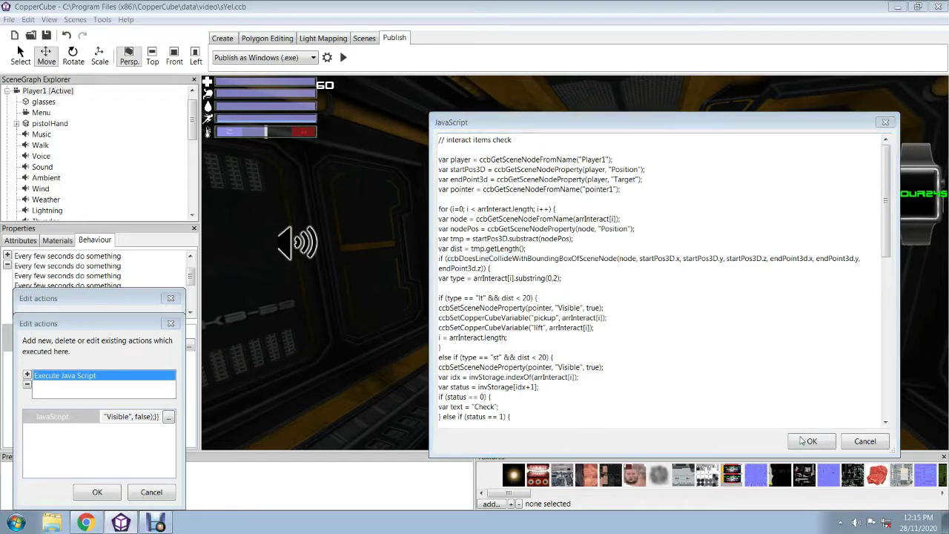
left_click(801, 443)
left_click(98, 492)
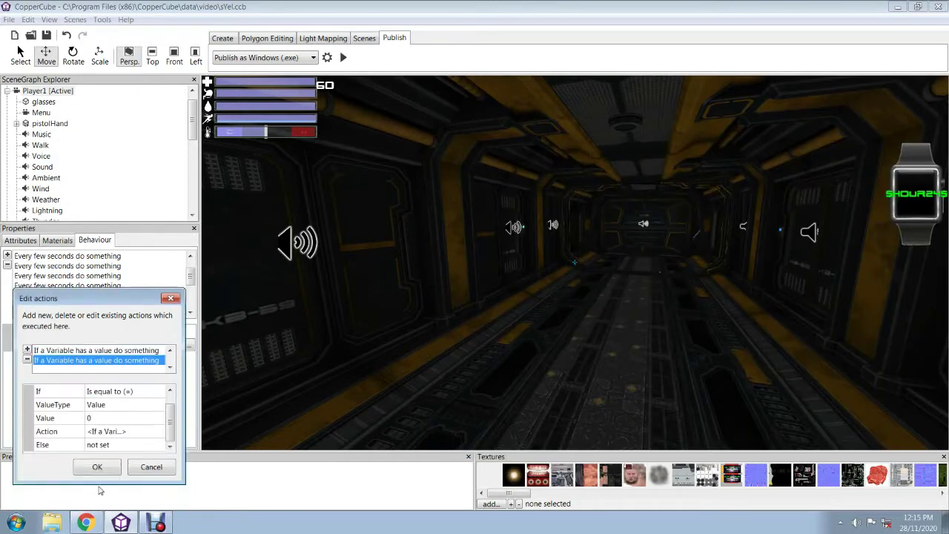
left_click(98, 468)
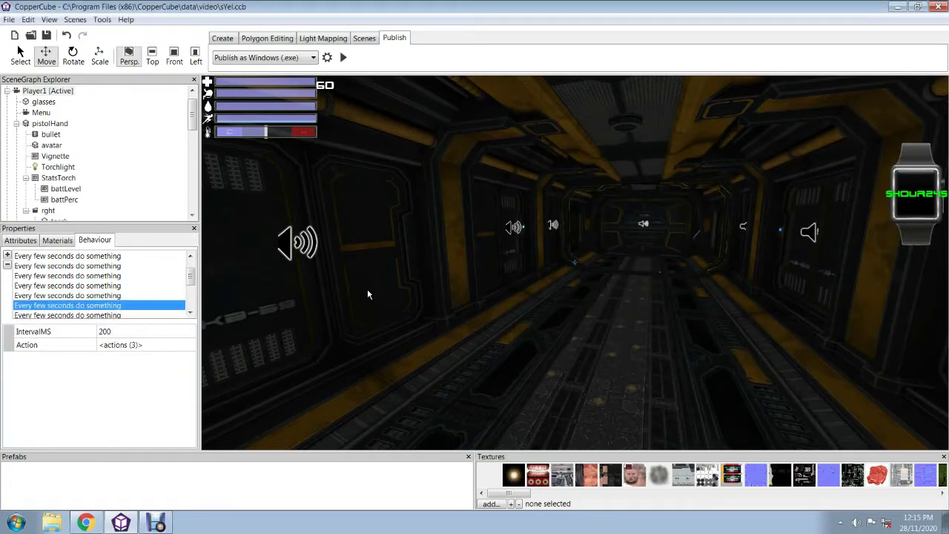
Select the blue switch beside the KB-59 door and examine its click behaviour's actions, BoundingBoxTestOnly and NoClickWhenOccluded settings.
right_click_drag(396, 292, 360, 293)
key("Up")
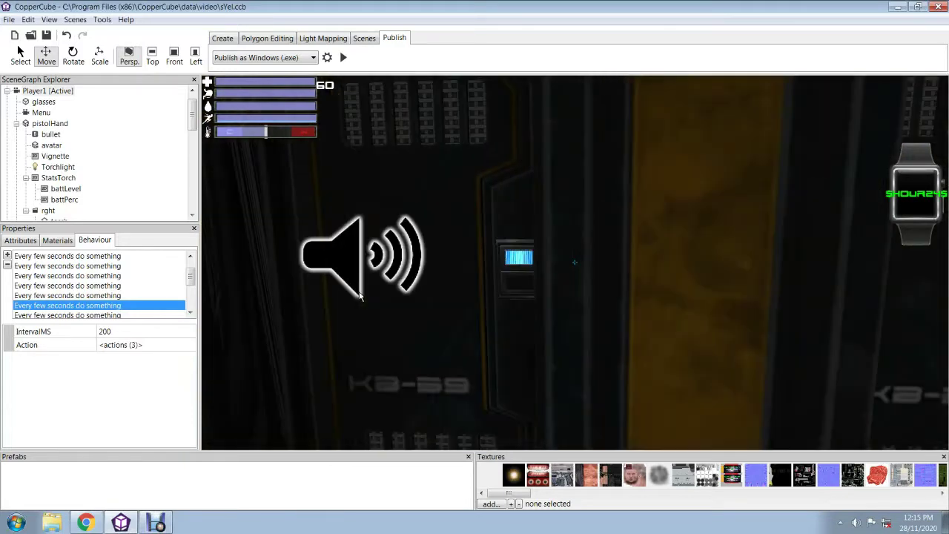
left_click(519, 257)
left_click(100, 256)
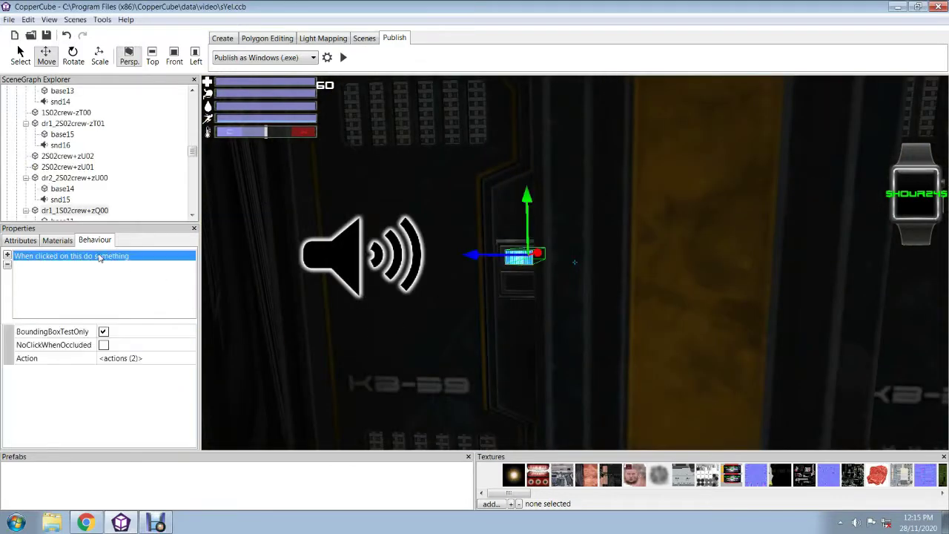
left_click(189, 359)
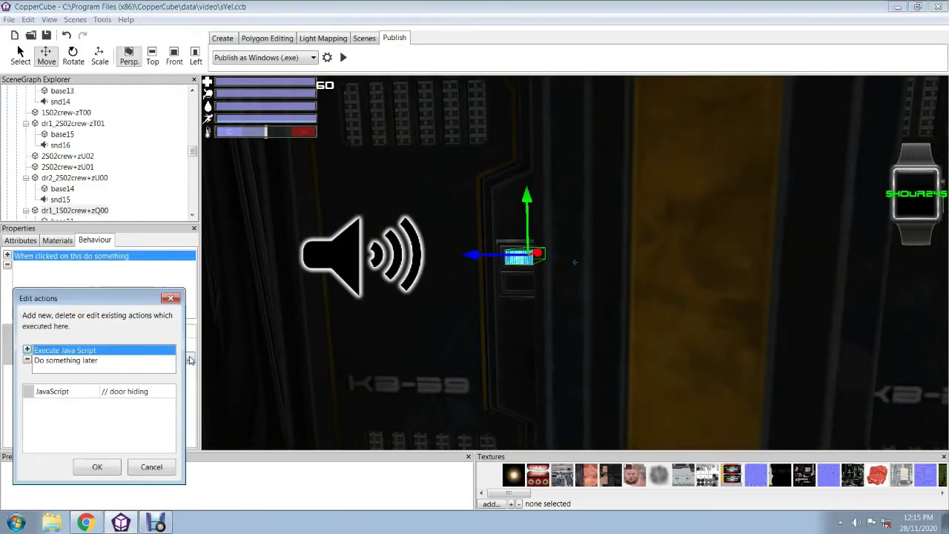
left_click(97, 468)
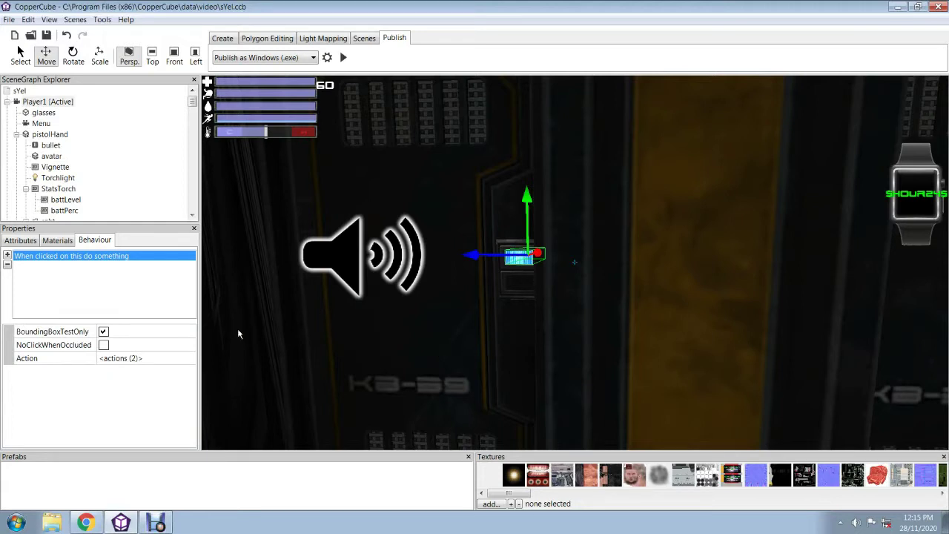
left_click(104, 332)
left_click(104, 346)
left_click(103, 346)
Read the BoundingBoxTestOnly description for the cursor-over behaviour in the Chrome documentation and return to CopperCube.
left_click(85, 523)
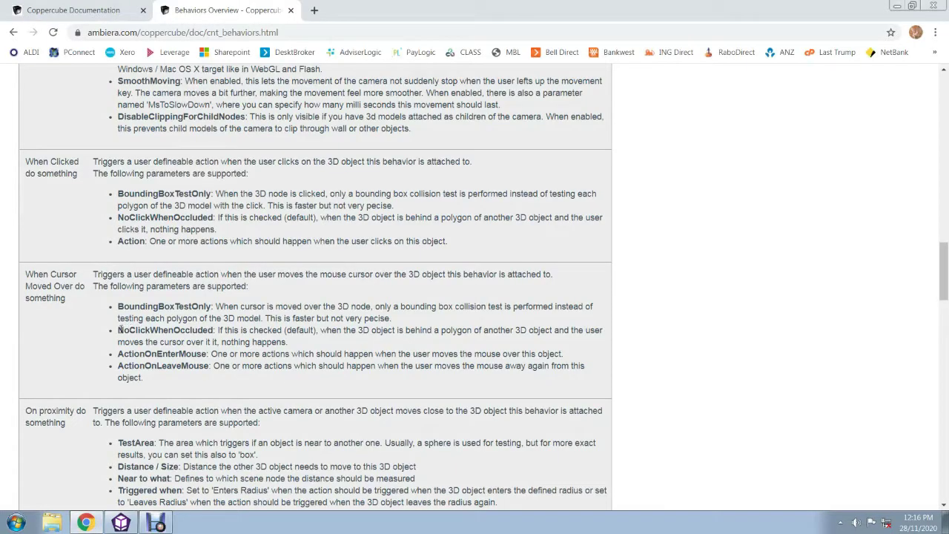
left_click_drag(117, 306, 212, 306)
mouse_move(383, 316)
left_mouse_down()
mouse_move(474, 318)
mouse_move(389, 318)
left_mouse_up()
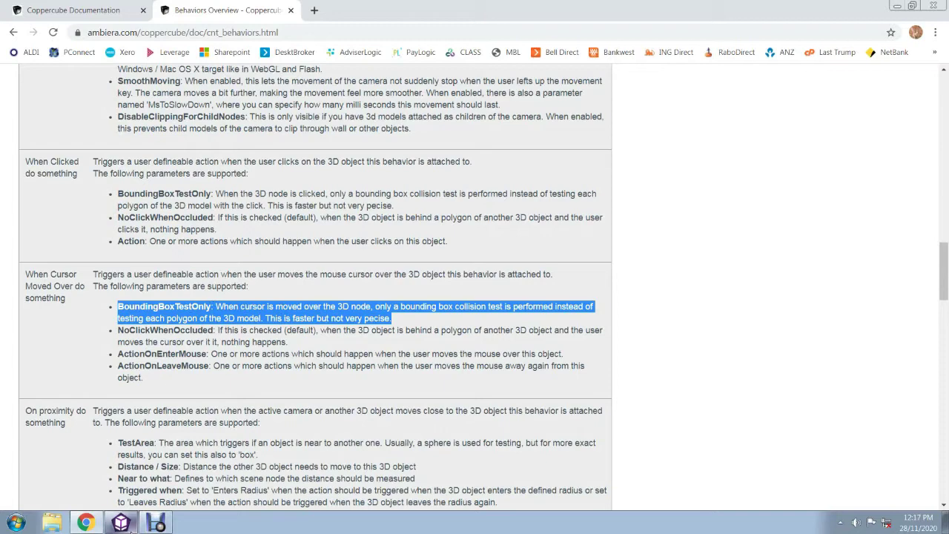
left_click(121, 523)
left_click(107, 334)
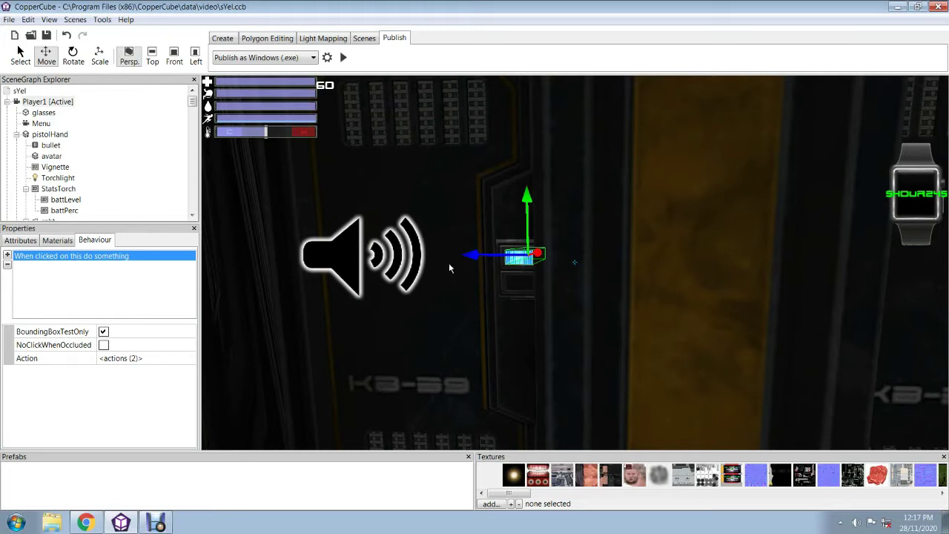
Open the door hiding script in the switch's click actions and enlarge the script window.
double_click(187, 360)
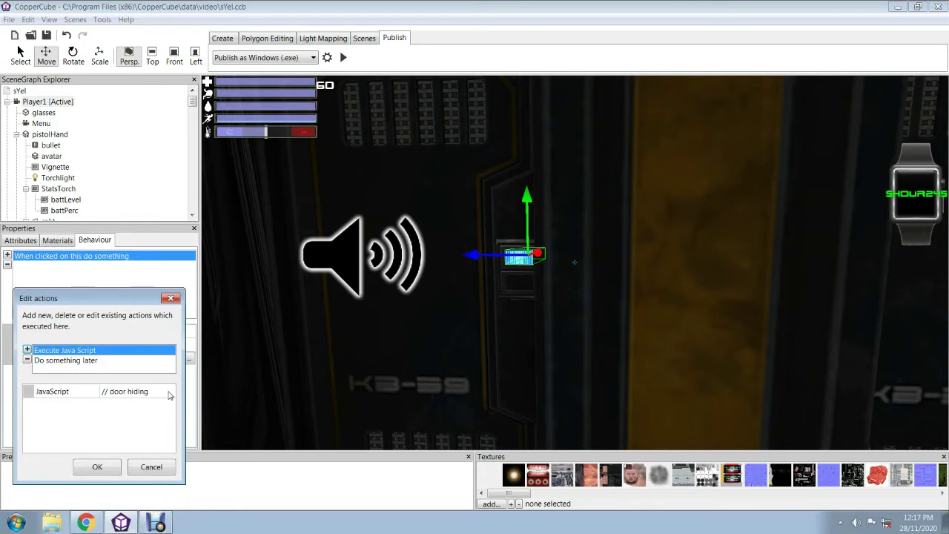
left_click(168, 393)
left_click(168, 391)
left_click_drag(243, 240, 466, 193)
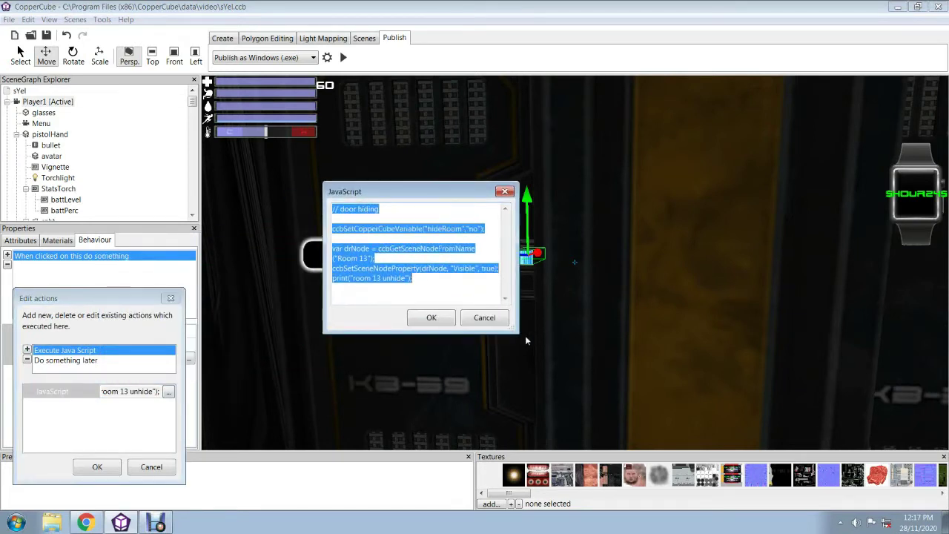
left_click_drag(518, 333, 708, 382)
left_click(423, 284)
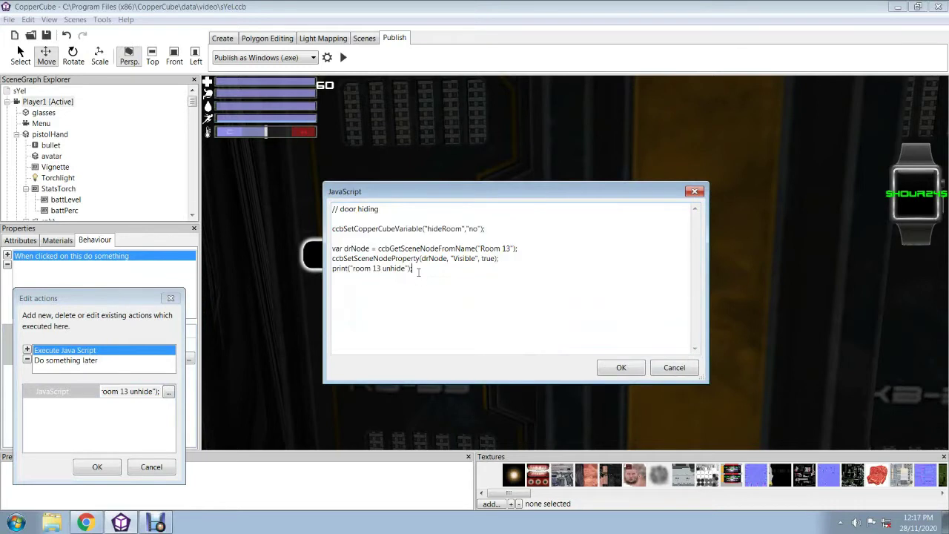
Examine the script's hideRoom variable, Room 13 visibility and print lines, and close the script and action windows.
triple_click(374, 268)
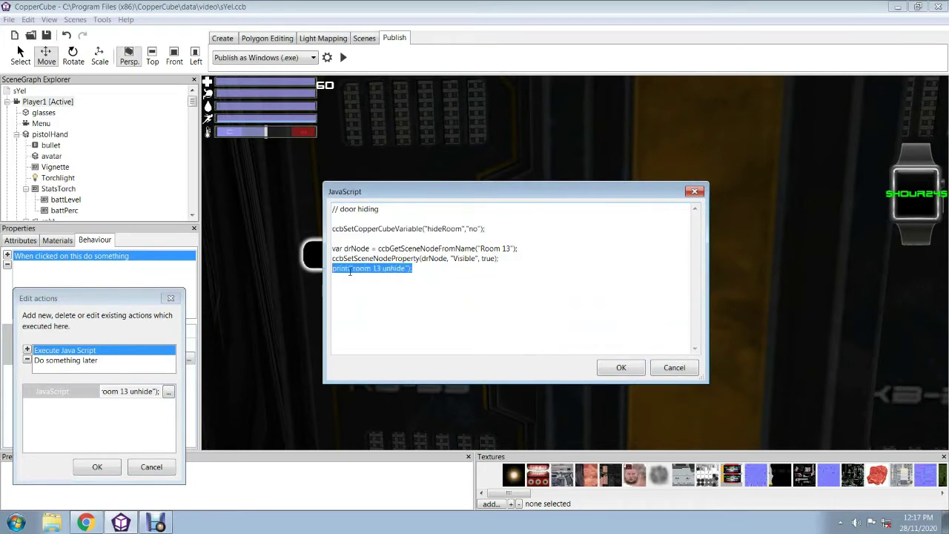
left_click(419, 268)
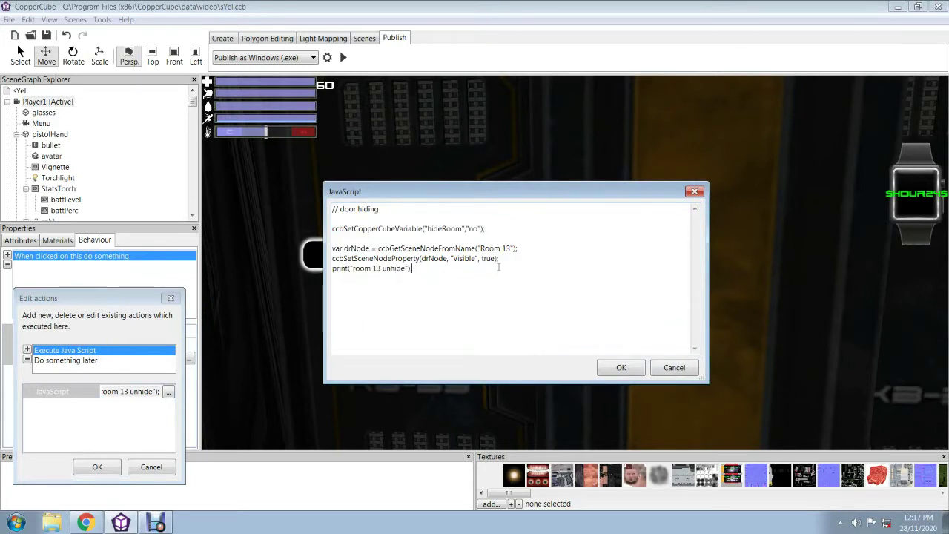
left_click_drag(499, 258, 332, 249)
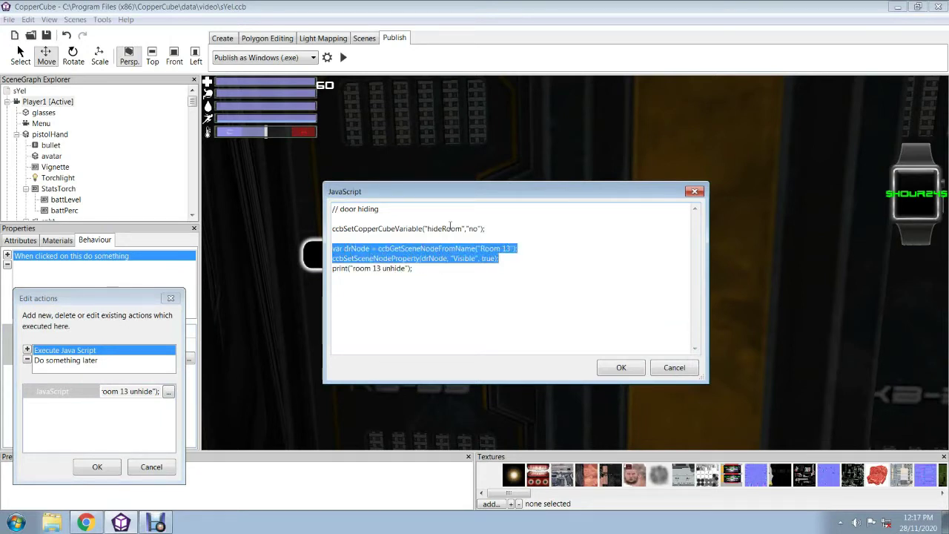
left_click_drag(486, 229, 332, 229)
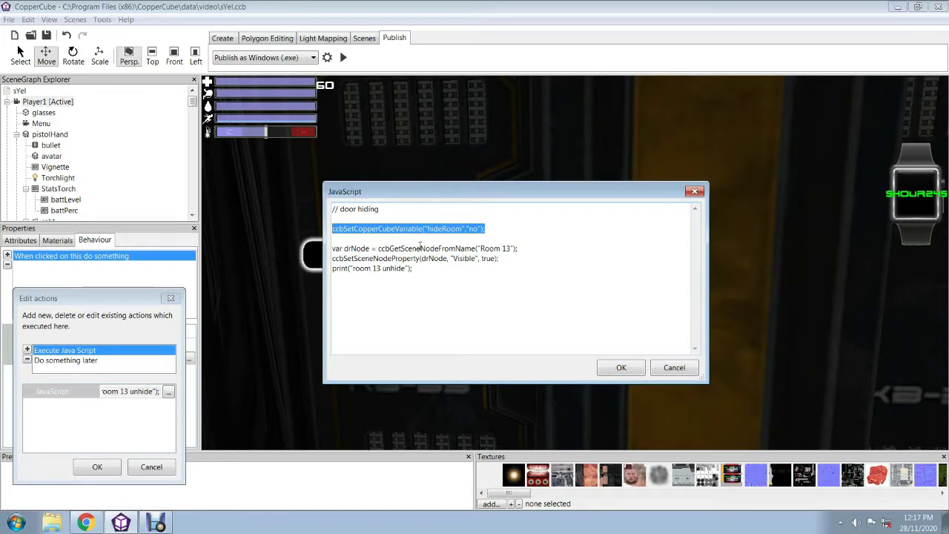
left_click_drag(512, 258, 328, 250)
left_click_drag(412, 269, 328, 268)
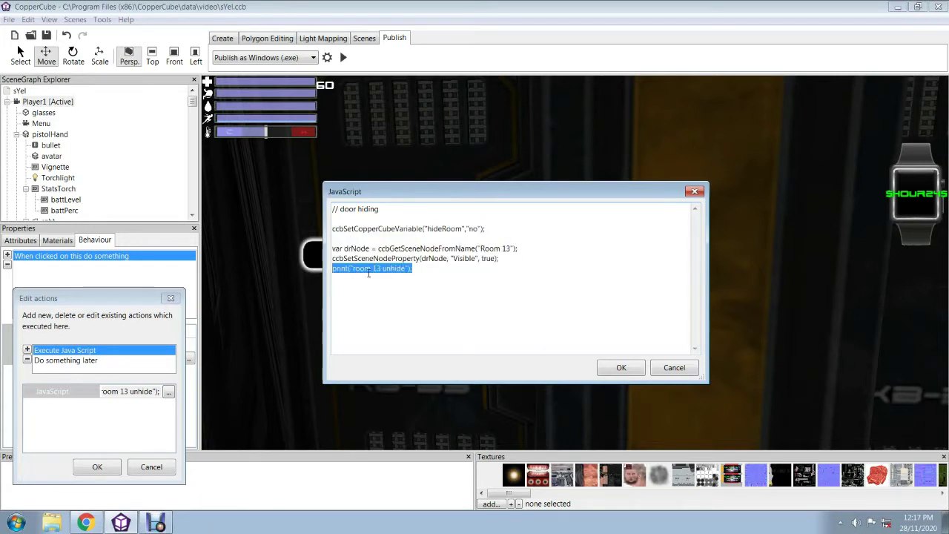
left_click(619, 366)
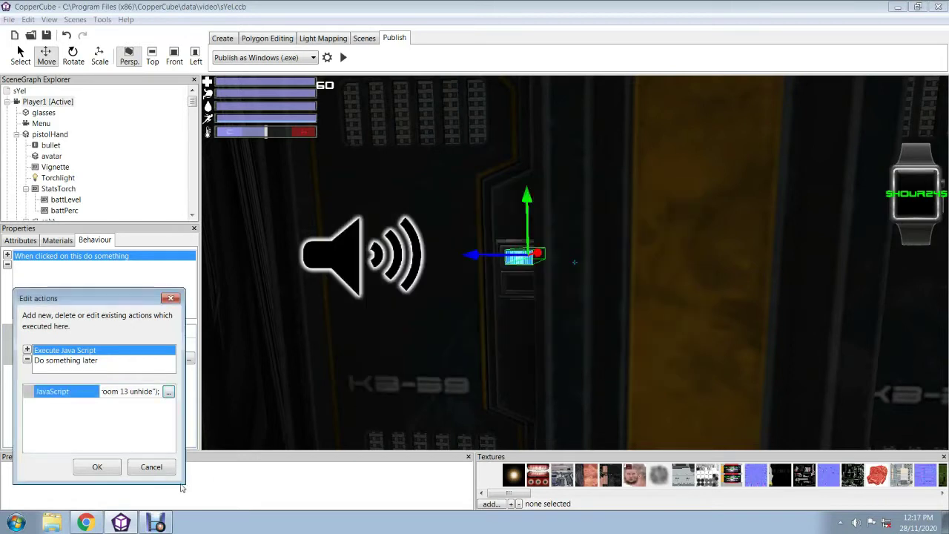
left_click(97, 467)
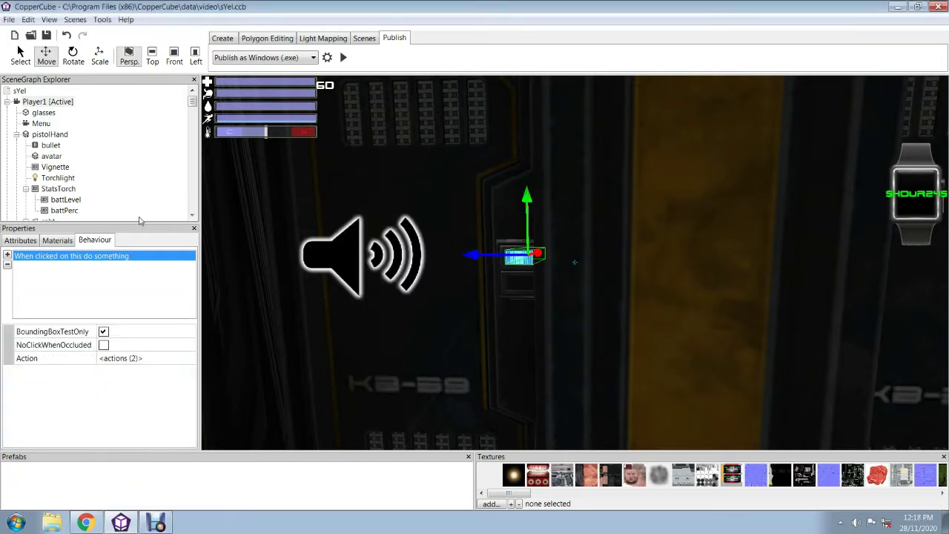
Make the SceneGraph Explorer taller and view the KB-59 doors in the corridor from farther back.
left_click_drag(129, 223, 129, 253)
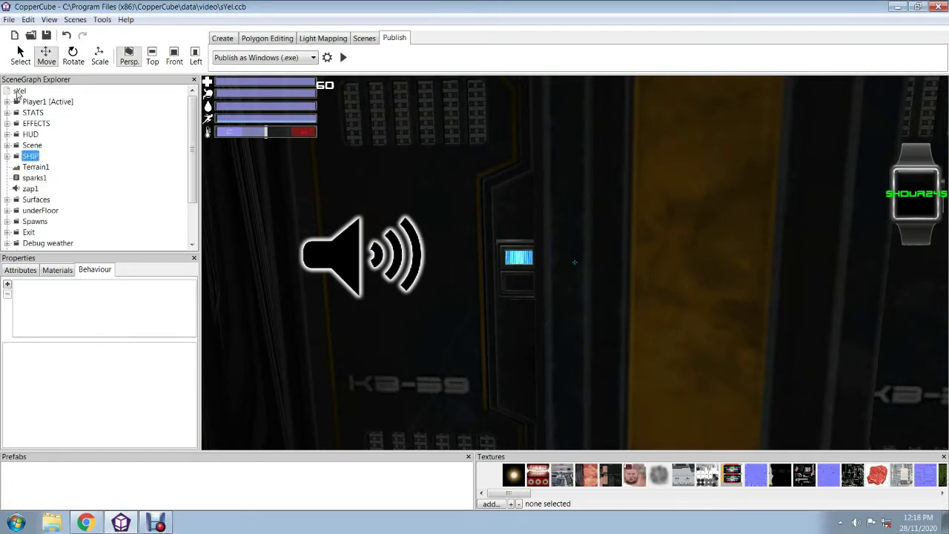
mouse_move(393, 262)
right_mouse_down()
mouse_move(413, 263)
mouse_move(390, 260)
right_mouse_up()
scroll(403, 263, "down", 2)
scroll(403, 263, "down", 2)
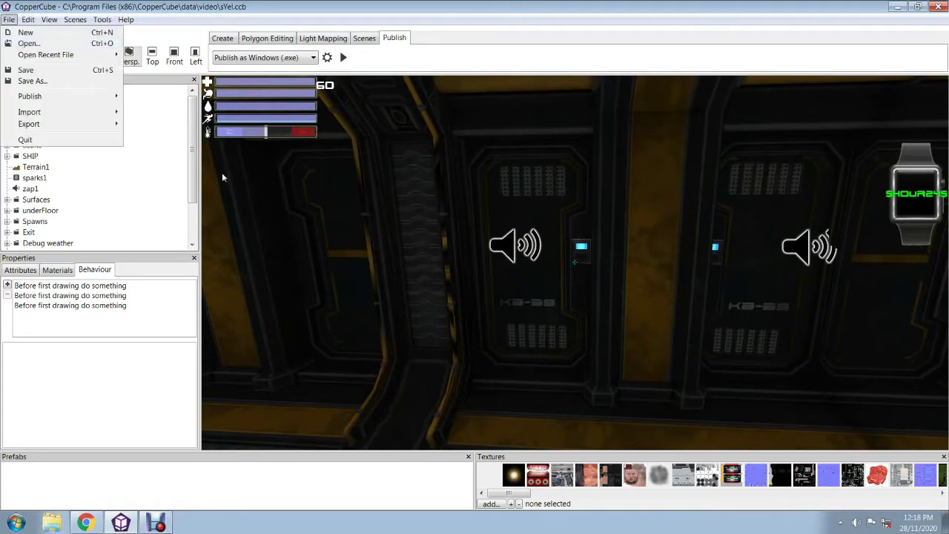
right_click_drag(368, 215, 369, 213)
scroll(373, 212, "up", 3)
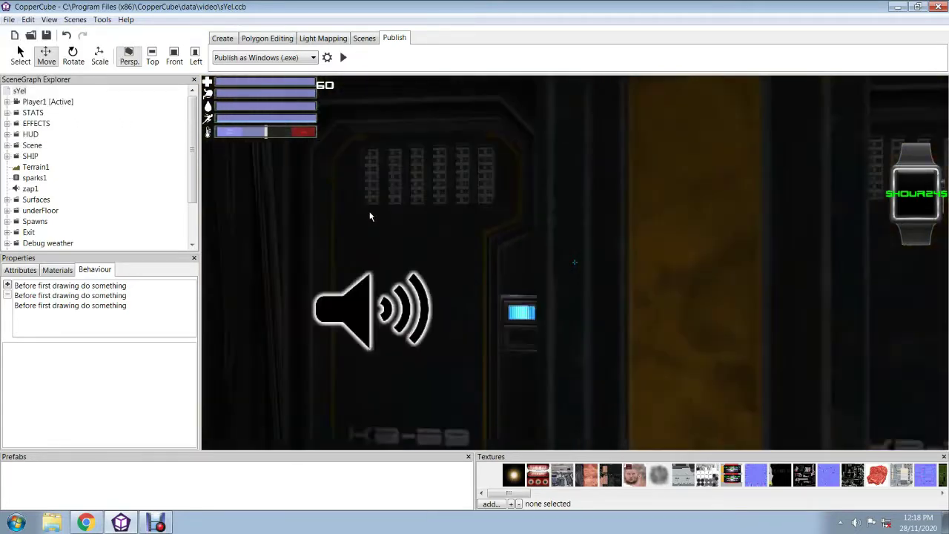
scroll(370, 216, "down", 3)
scroll(371, 214, "down", 3)
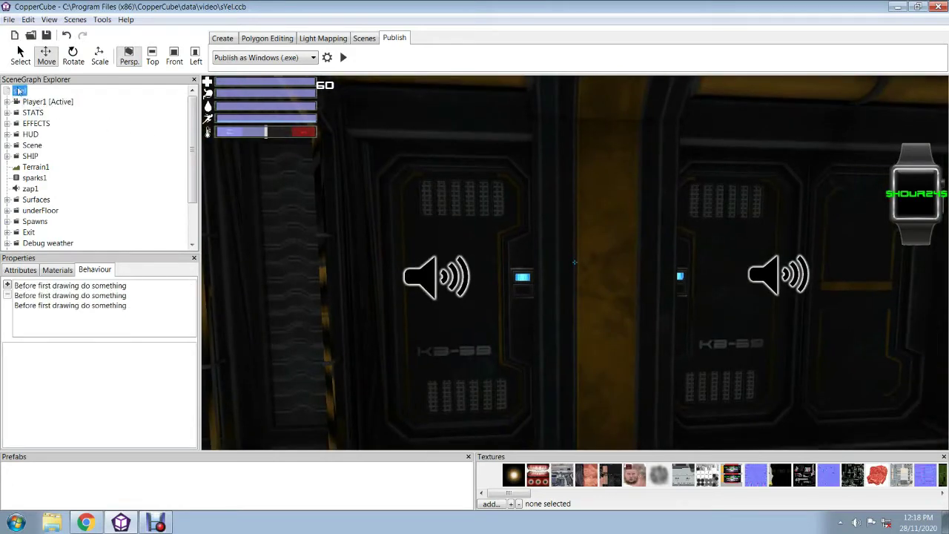
Open Saturn7.ccb from the CopperCube6 library and test-run it as a Windows .exe.
left_click(24, 43)
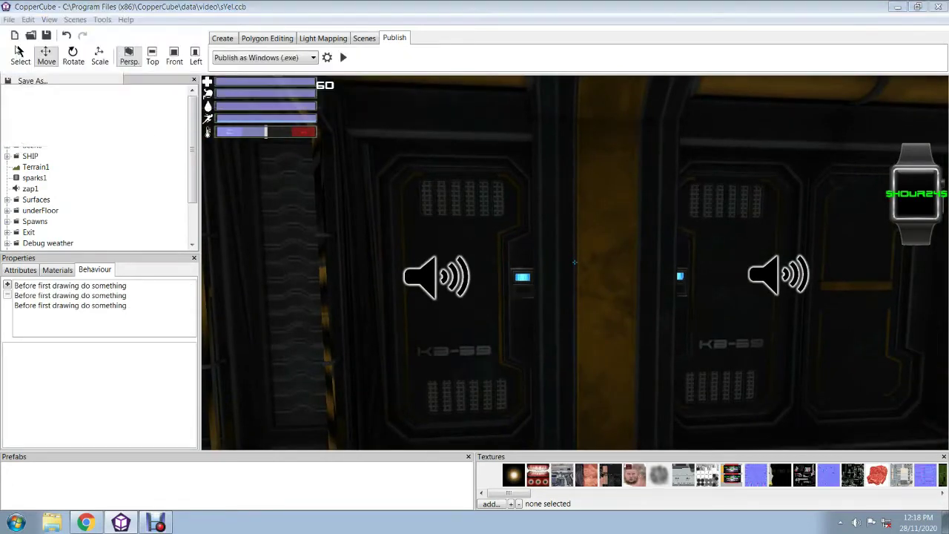
left_click(66, 192)
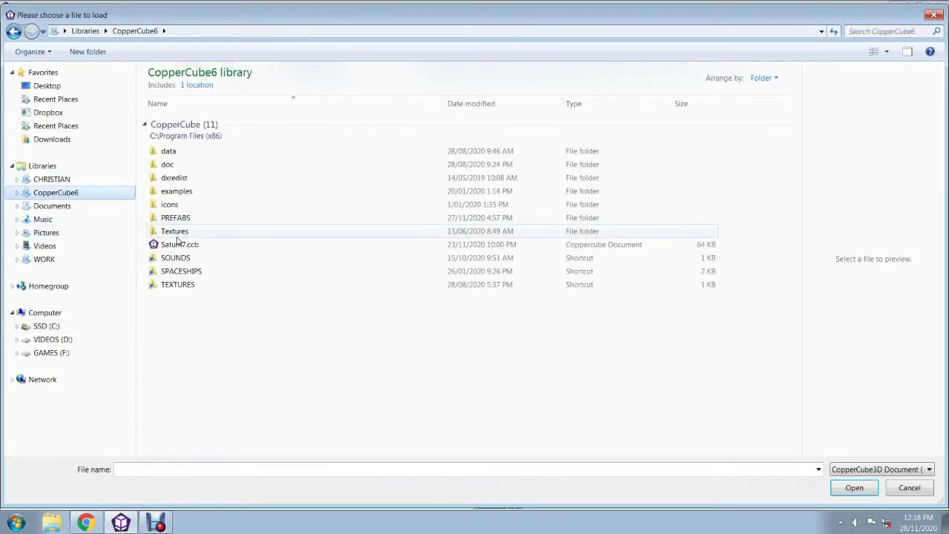
left_click(853, 487)
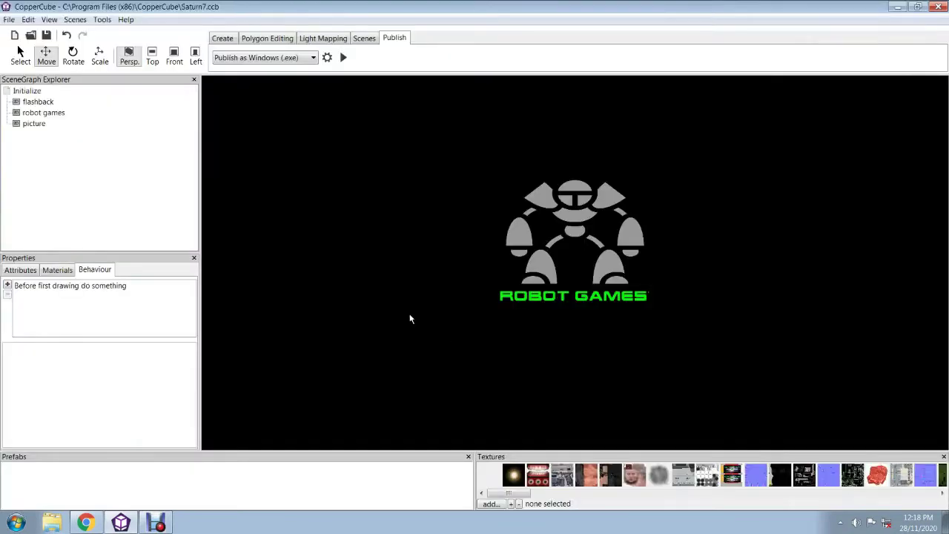
left_click_drag(199, 179, 166, 184)
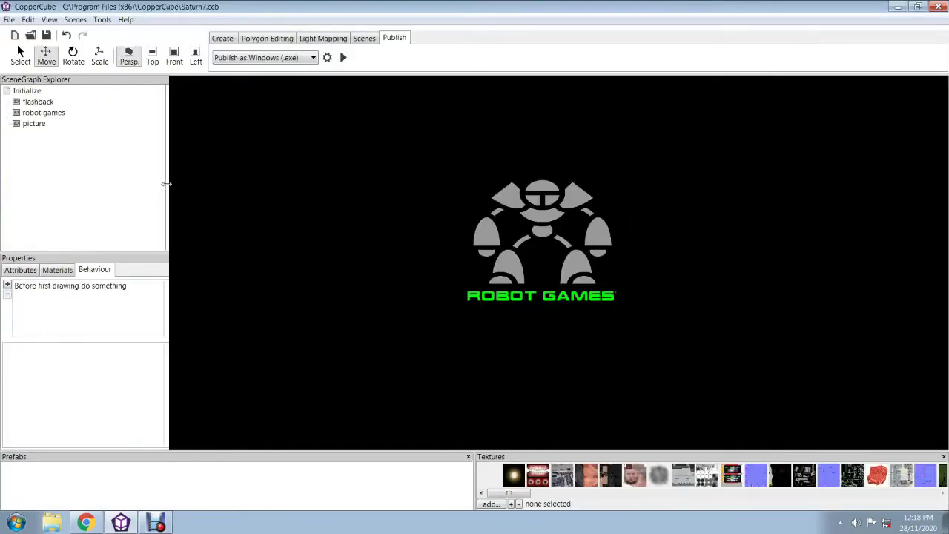
left_click(343, 59)
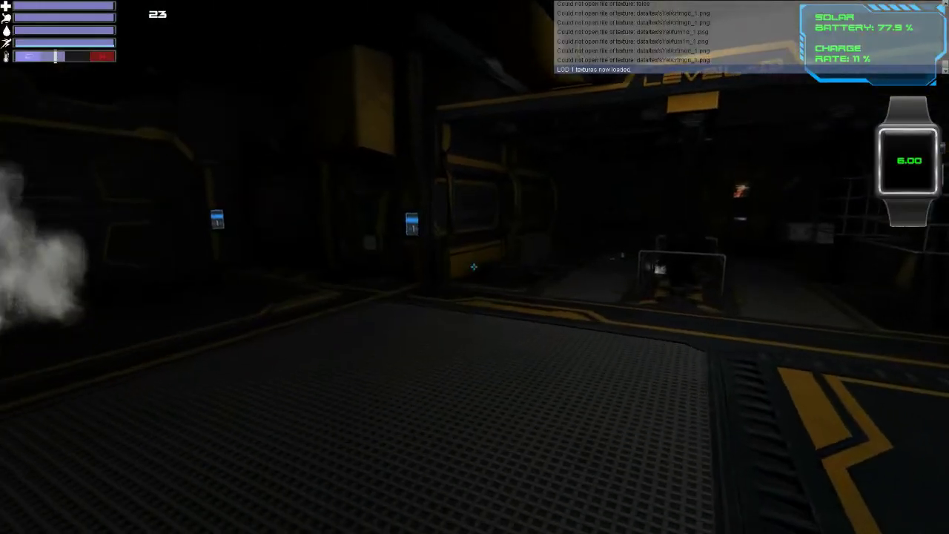
Walk to the level 1 door switch, activate it, and go through the opened door into the corridor.
key("w")
key("w")
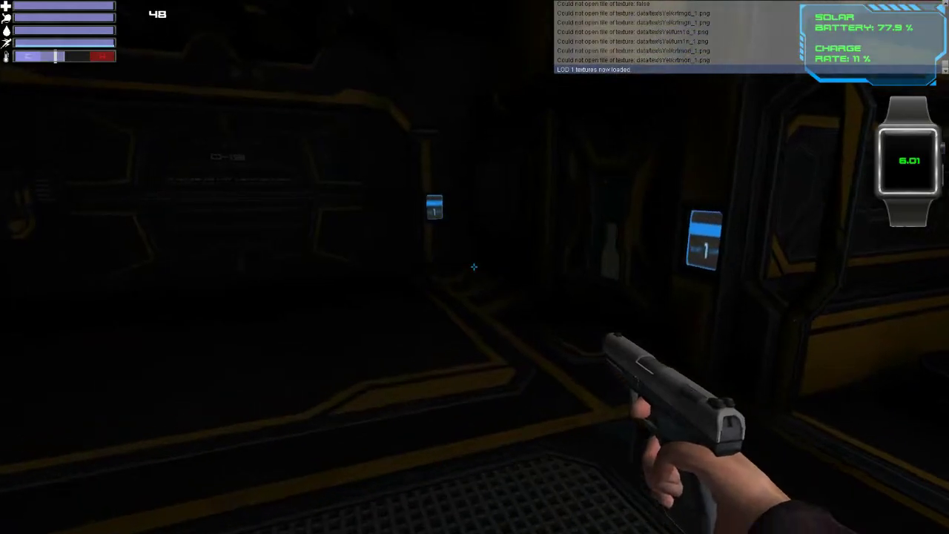
key("w")
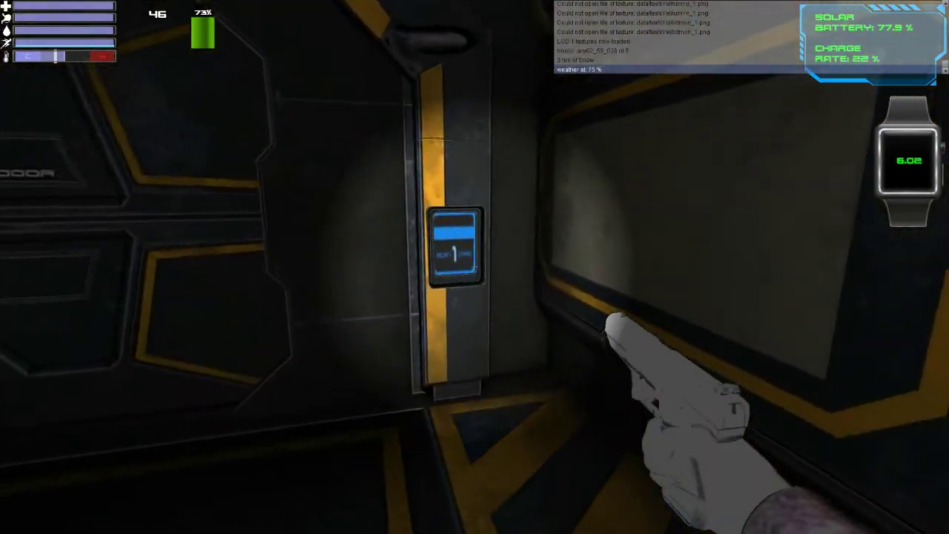
key("e")
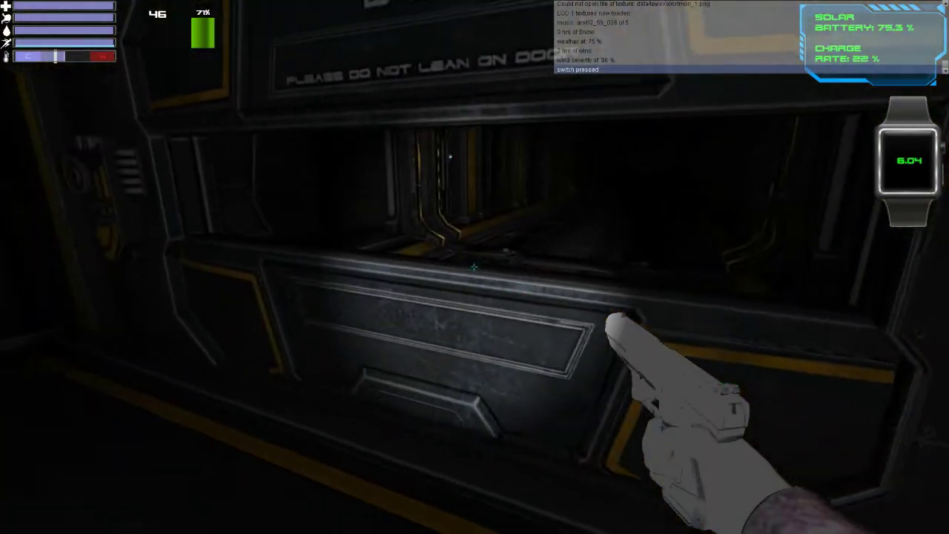
key("w")
key("w")
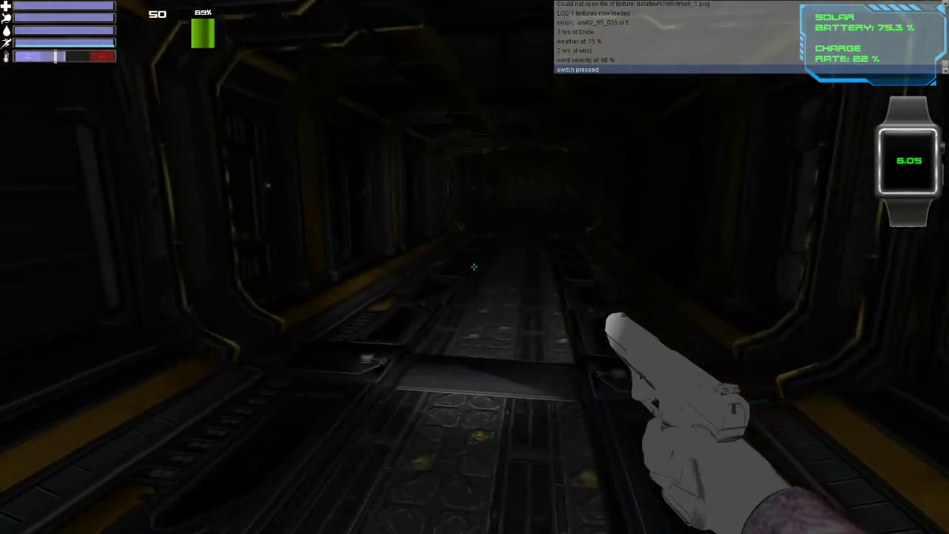
Walk down the corridor to the KB-59 doors and open Room 13 and Room 12 with their switches.
key("w")
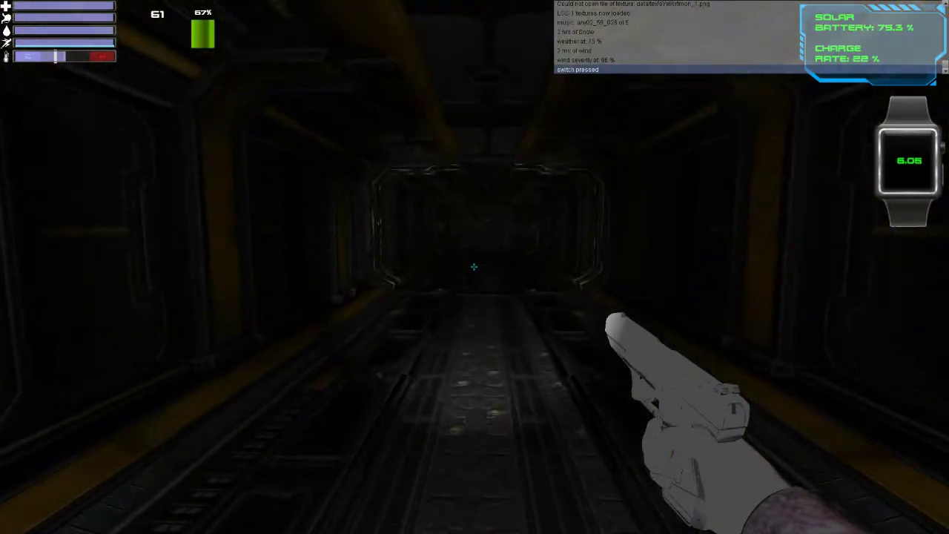
key("w")
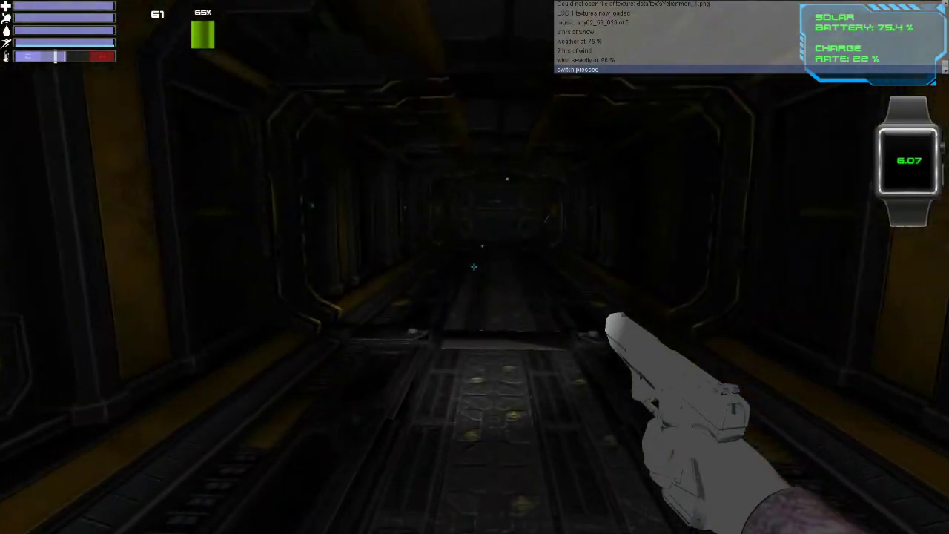
key("w")
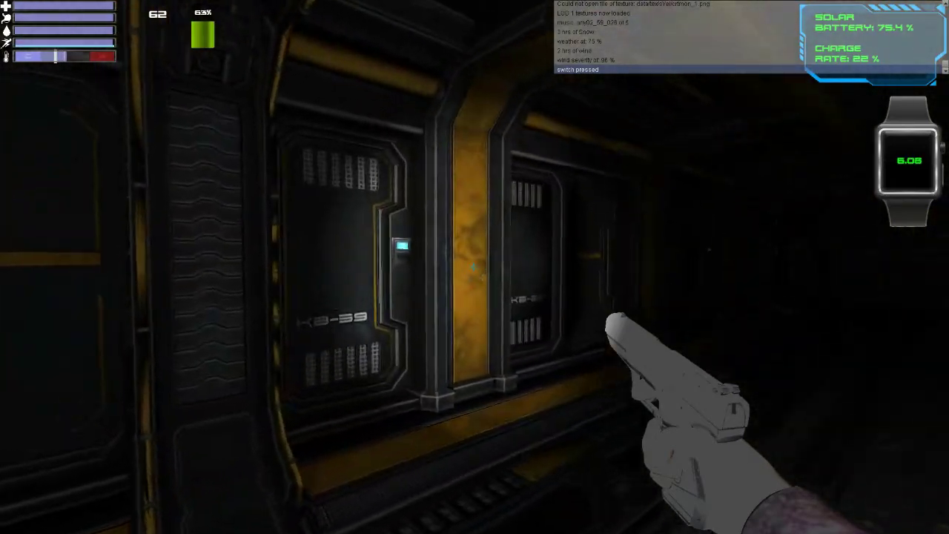
key("w")
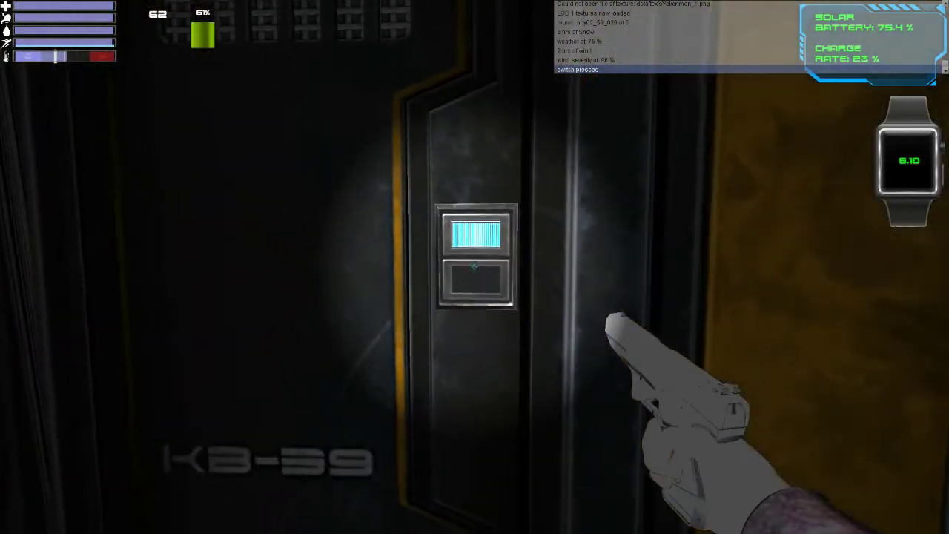
left_click(475, 267)
key("s")
key("w")
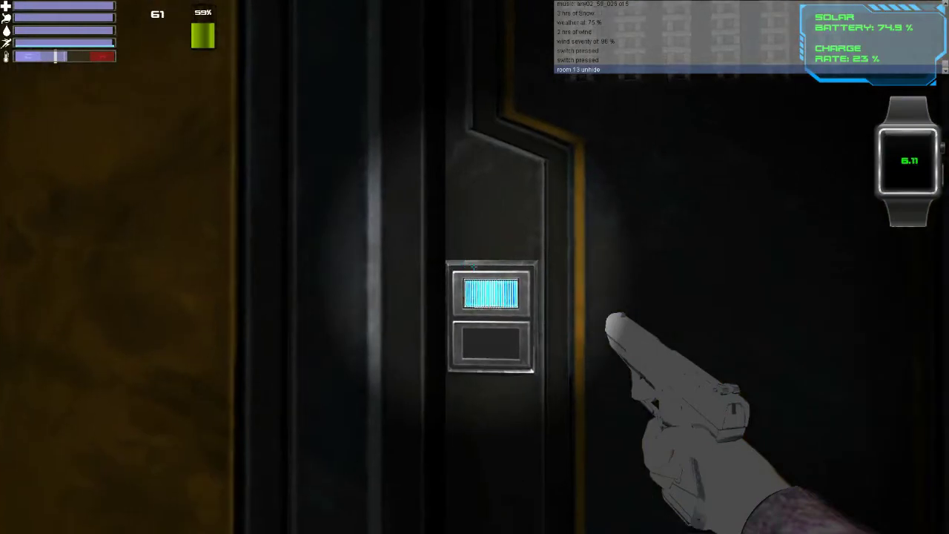
left_click(475, 267)
Move along the corridor to the next pair of KB-59 doors and activate the Room 11 and Room 10 switches.
key("s")
key("w")
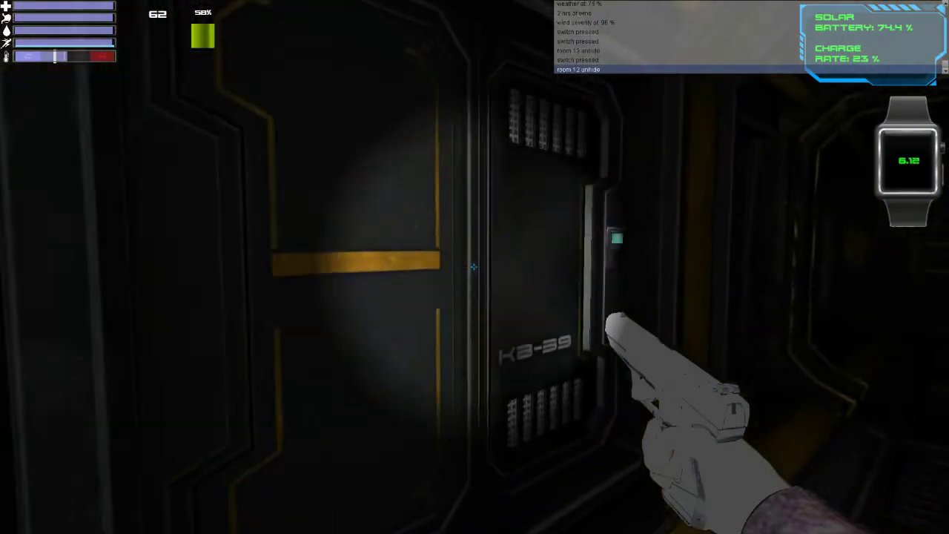
key("w")
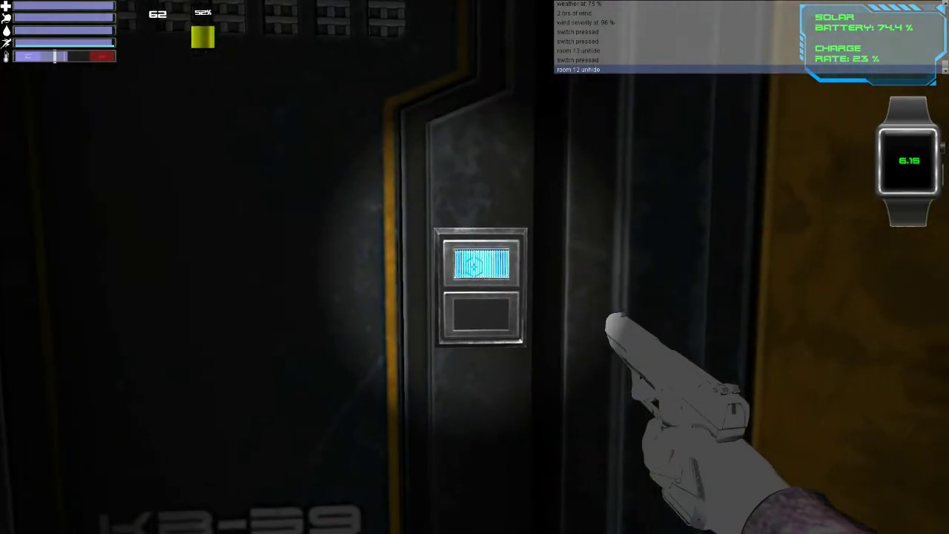
left_click(474, 267)
key("s")
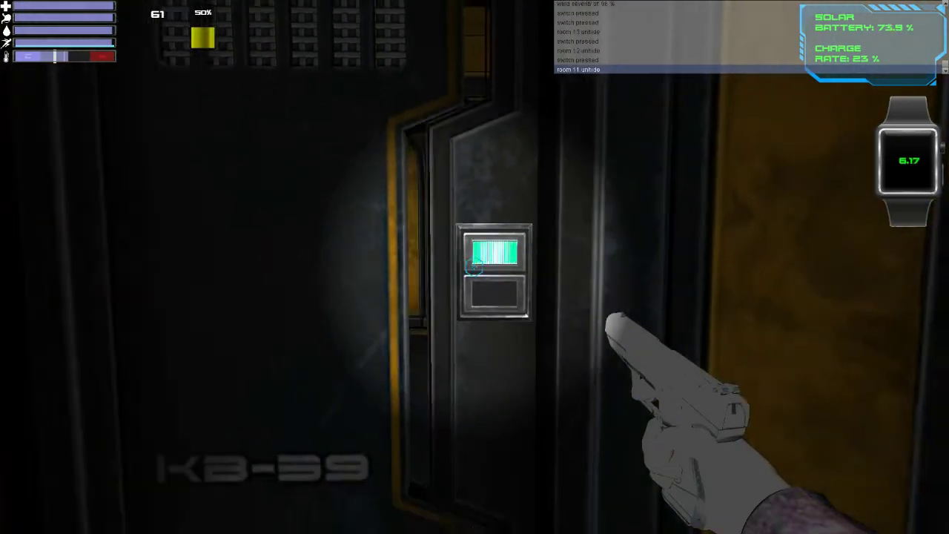
key("d")
key("w")
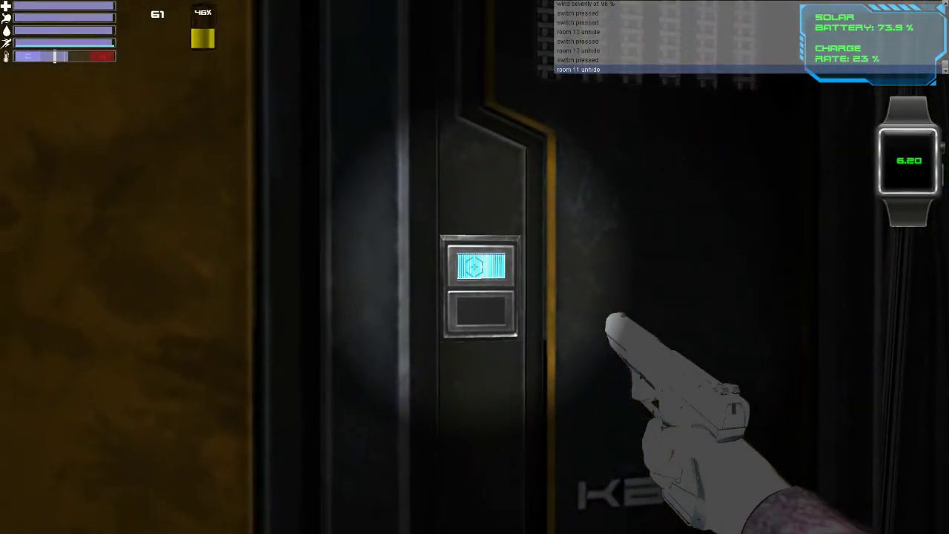
left_click(475, 267)
Return to the first pair of KB-59 doors and reopen Room 13, followed by Room 12.
key("s")
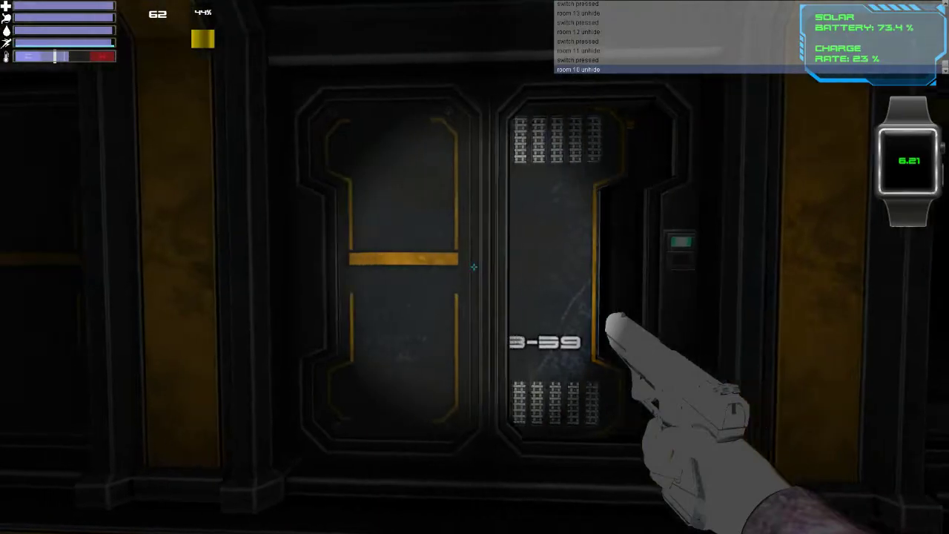
key("a")
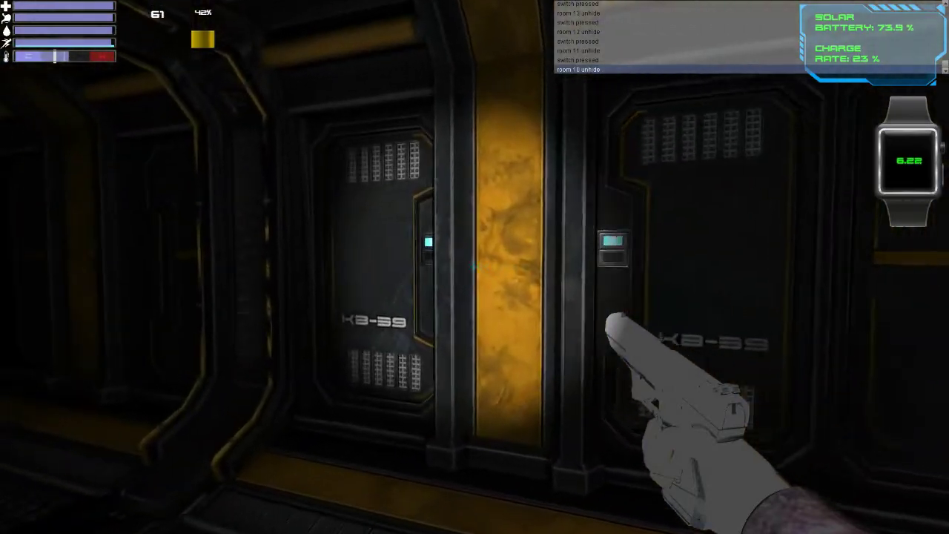
key("w")
key("w")
left_click(474, 267)
key("s")
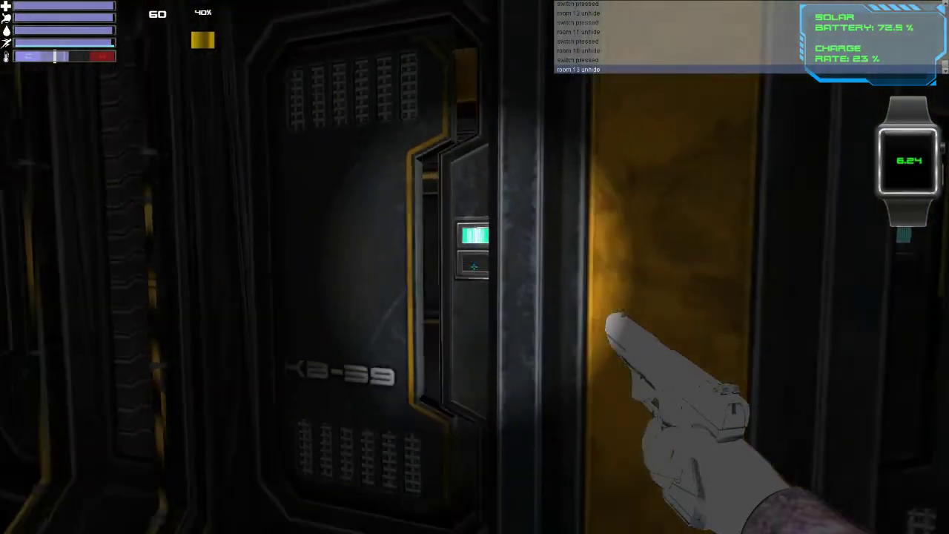
key("d")
key("e")
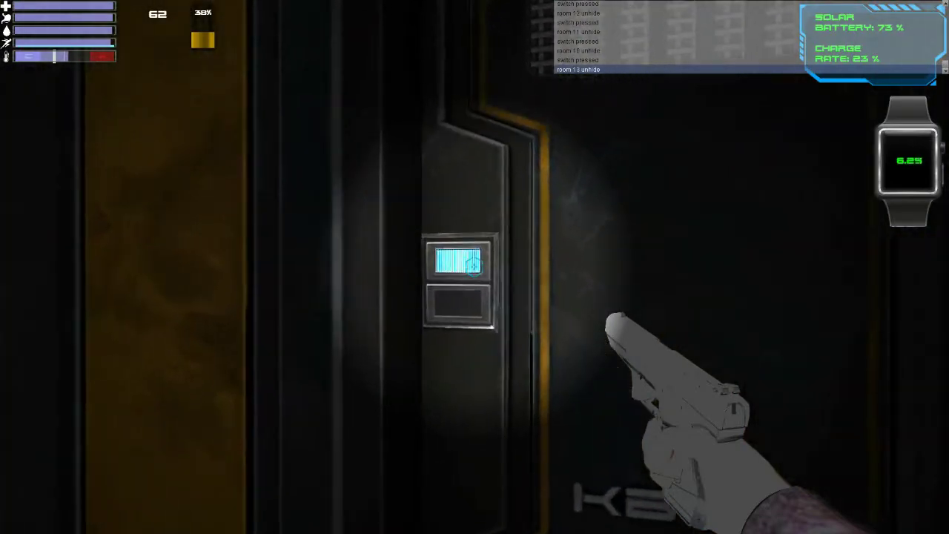
key("d")
key("a")
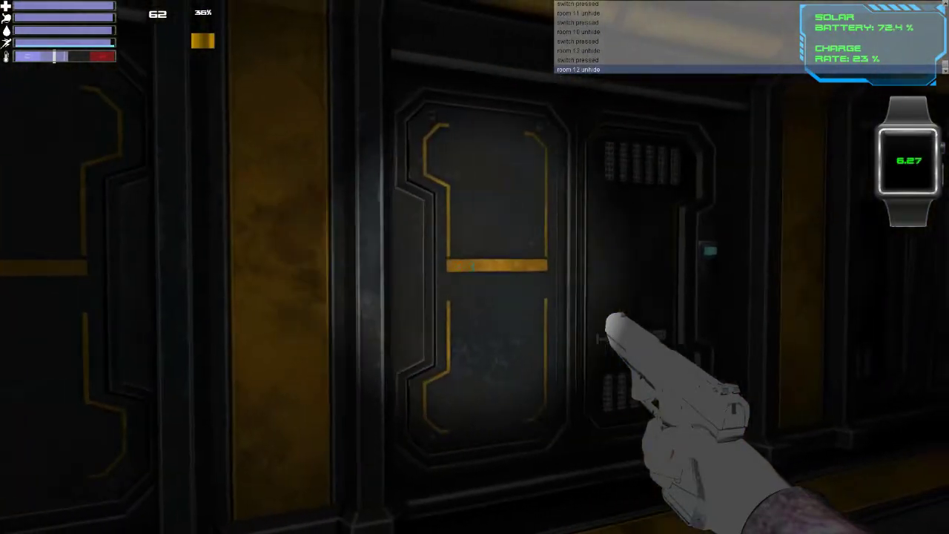
Move on to the second pair of doors and reopen Room 11 and Room 10.
key("e")
key("a")
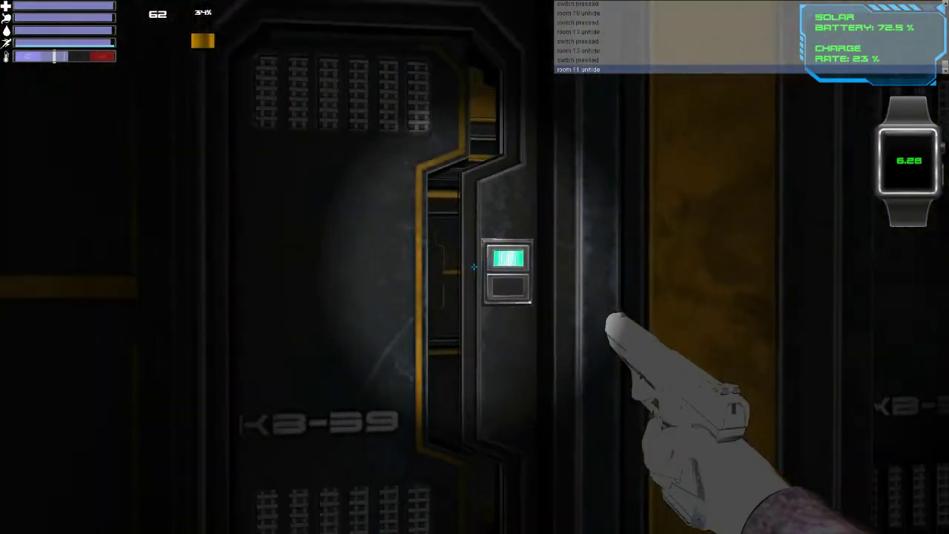
key("e")
key("s")
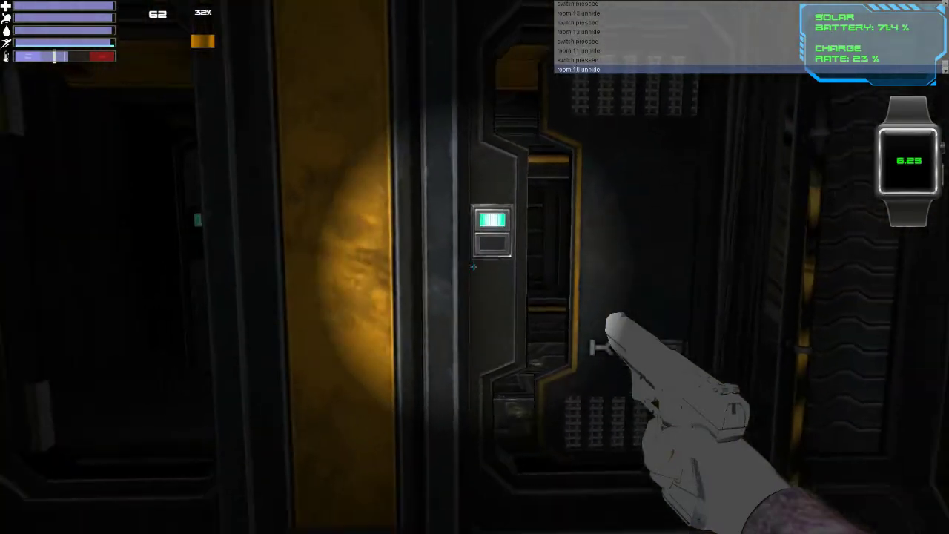
Go back to the first pair of doors and trigger the switches in reverse order, Room 12 before Room 13.
key("a")
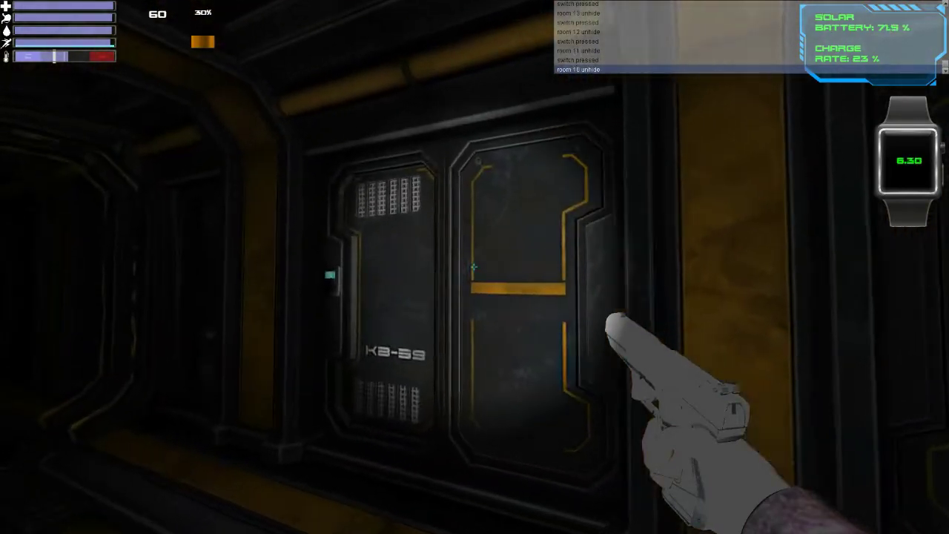
key("w")
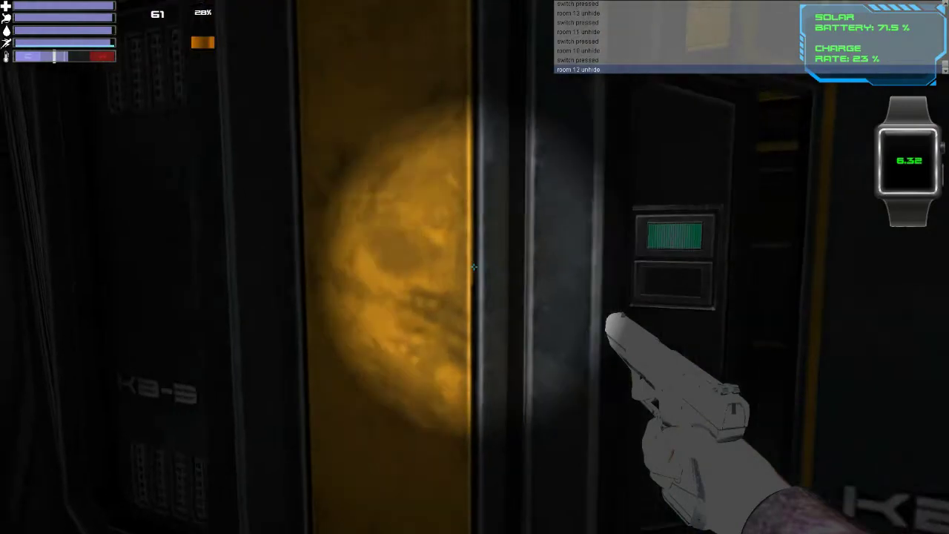
key("w")
key("e")
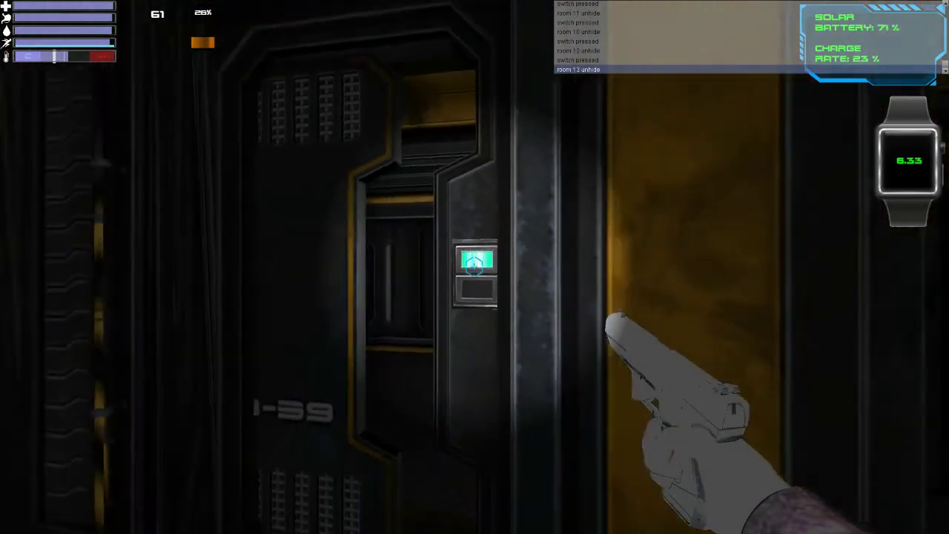
Cross back to the second pair of doors and trigger the Room 11 and Room 10 switches again.
key("s")
key("d")
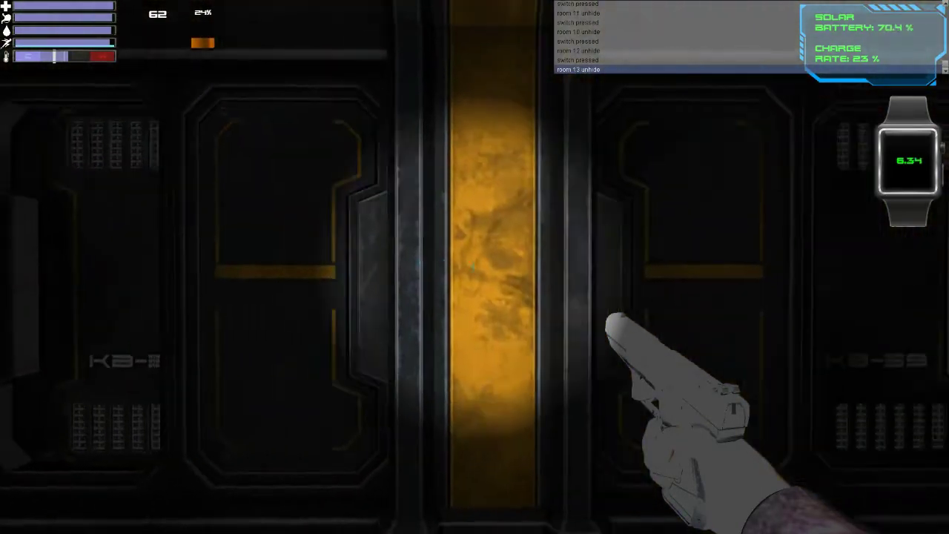
key("d")
key("w")
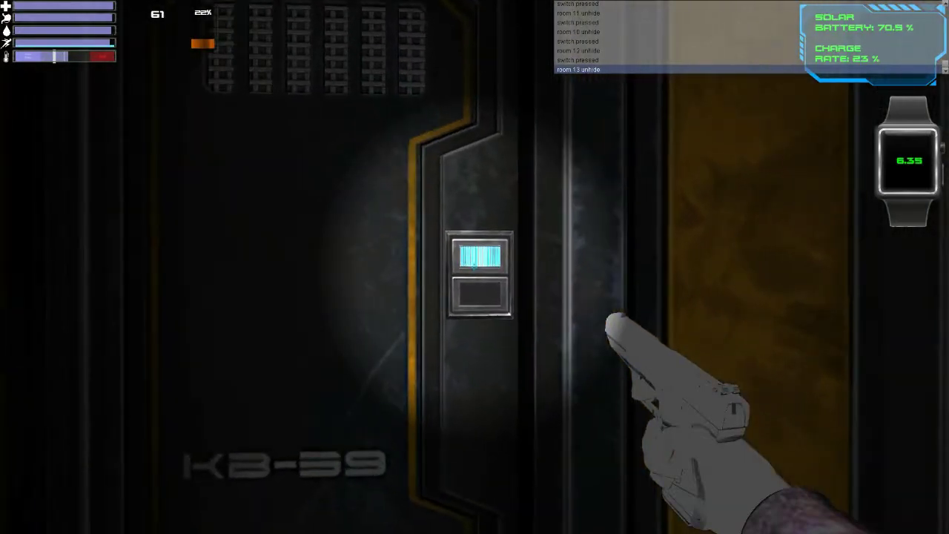
key("s")
key("d")
key("w")
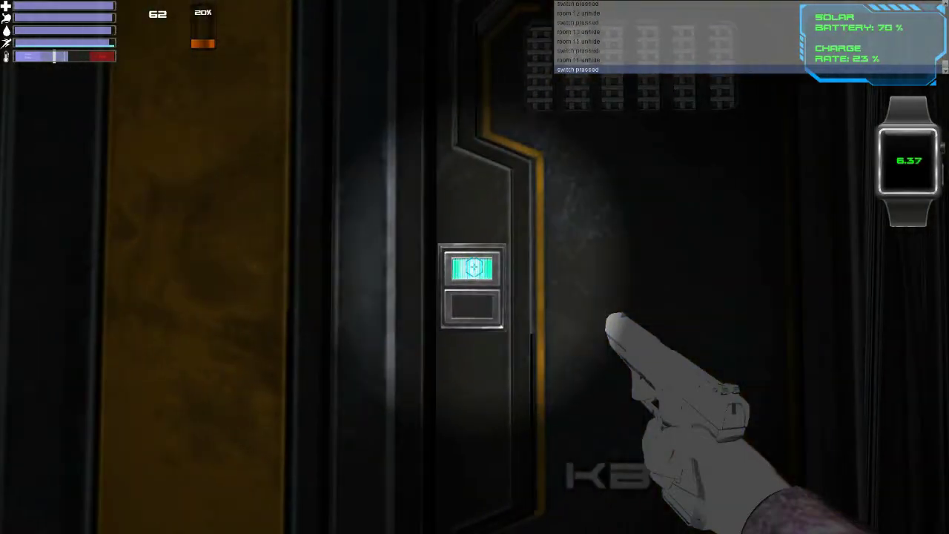
key("e")
Walk back along the corridor and open the Room 12 and Room 13 doors once more.
key("s")
key("a")
key("a")
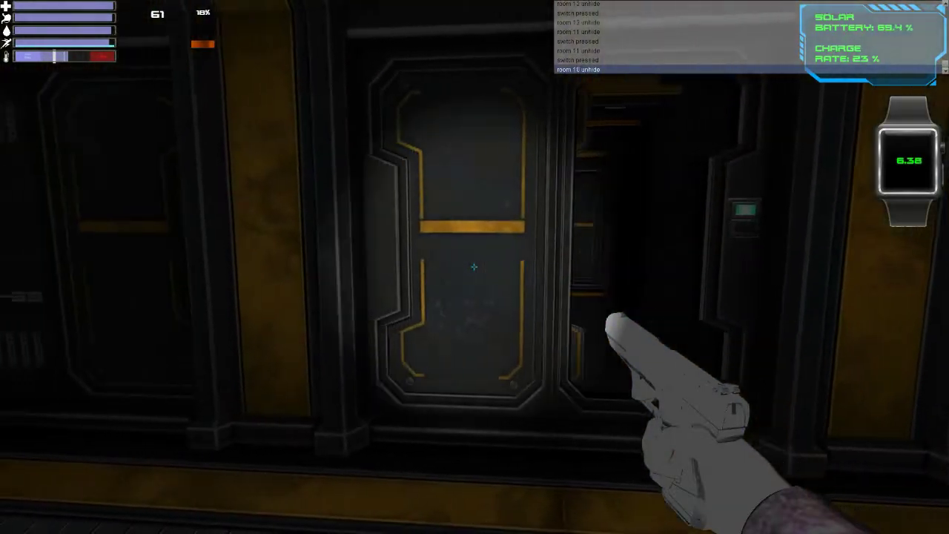
key("a")
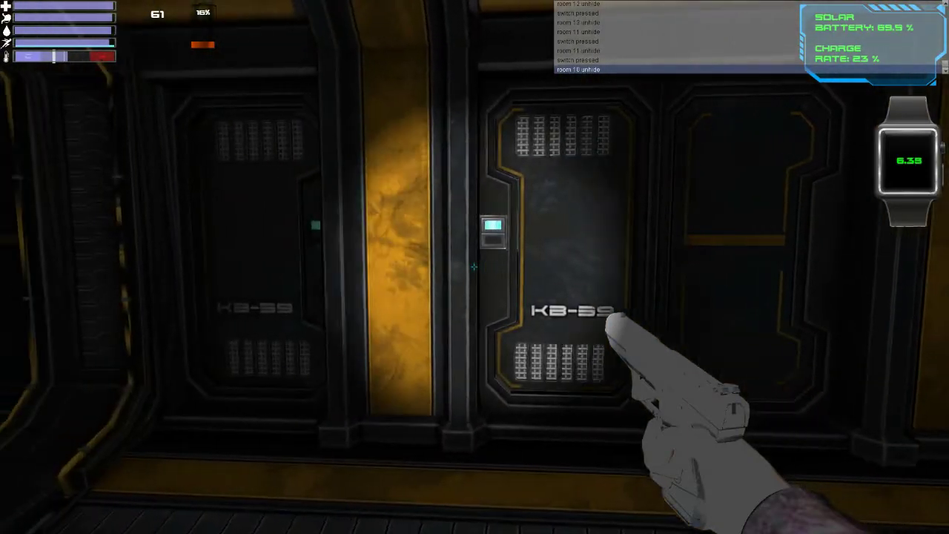
key("w")
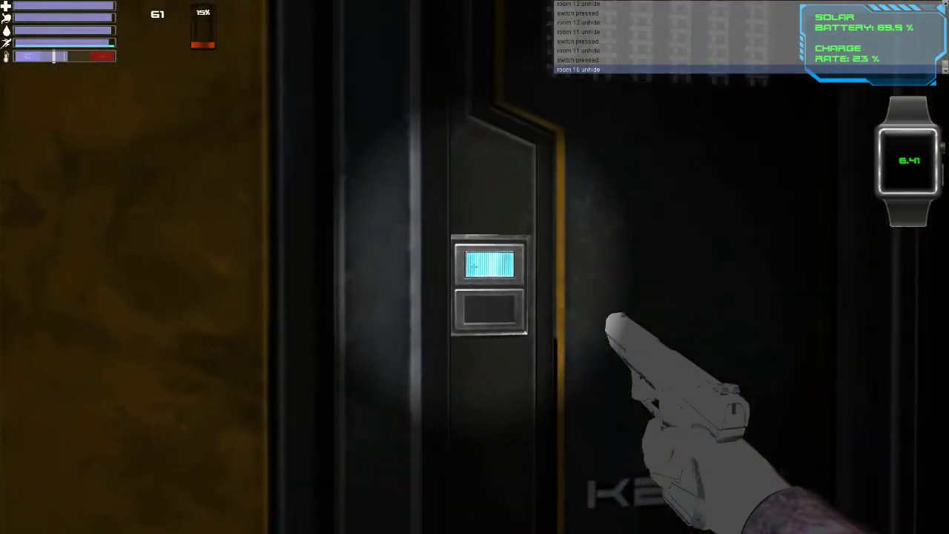
key("a")
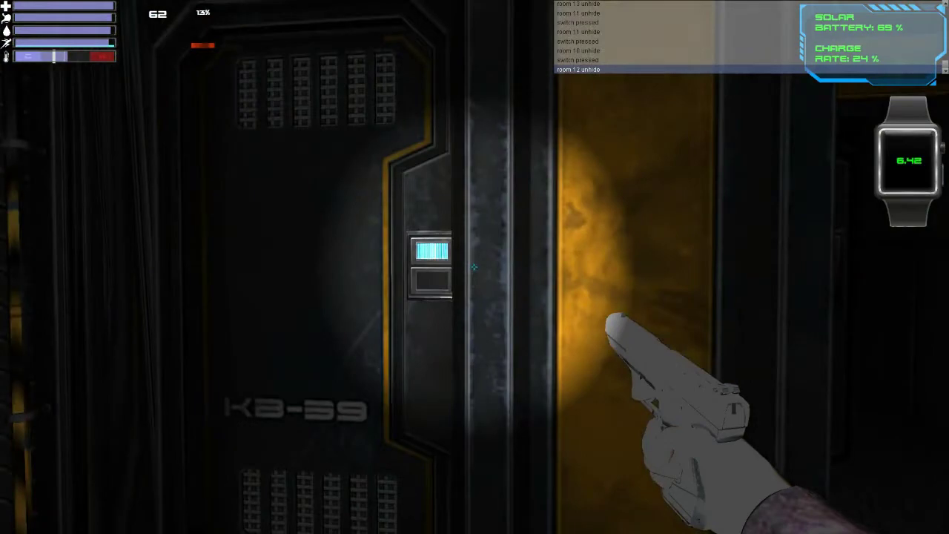
key("s")
Move along to the Room 11 and Room 10 doors and open both again.
key("d")
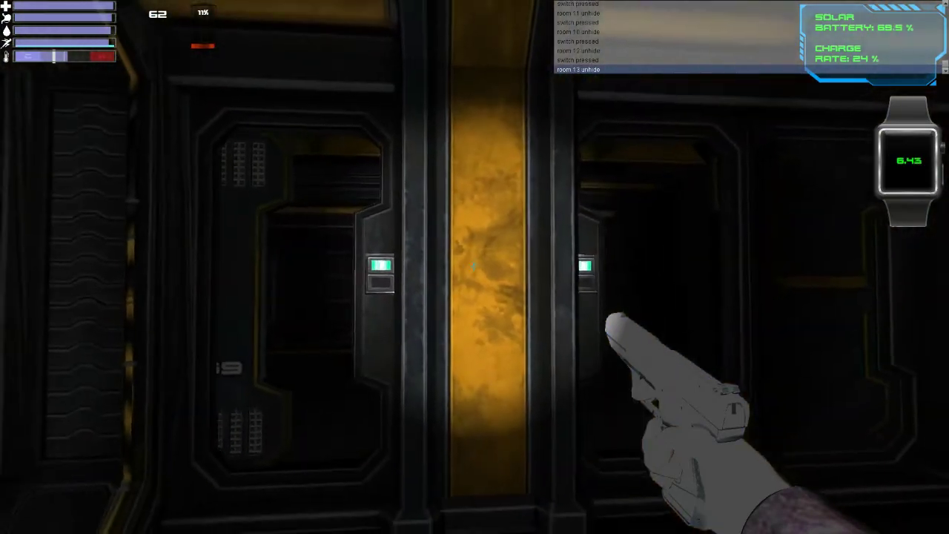
key("d")
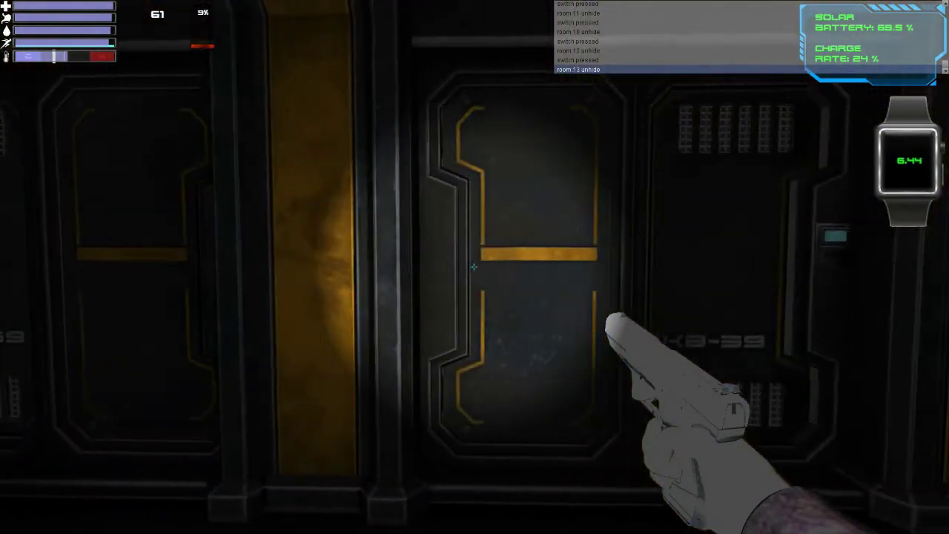
key("d")
key("w")
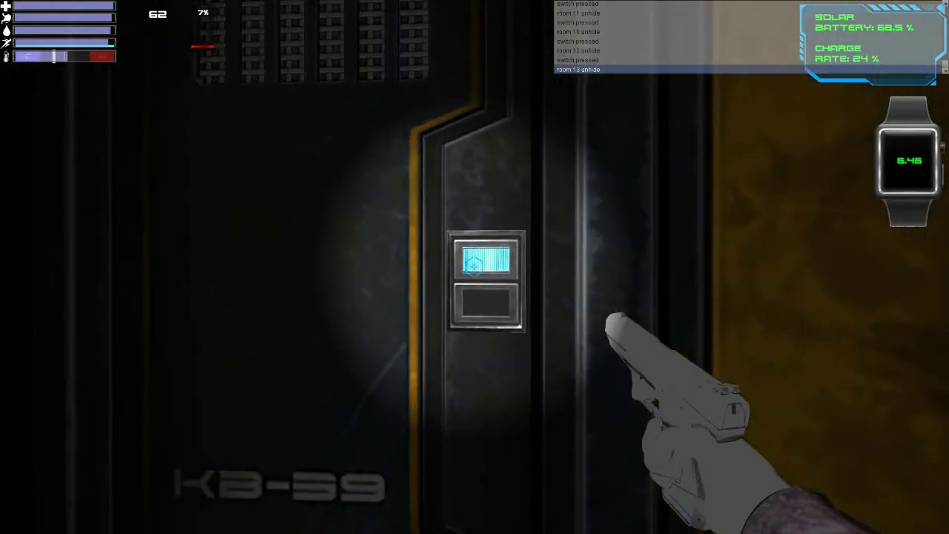
key("d")
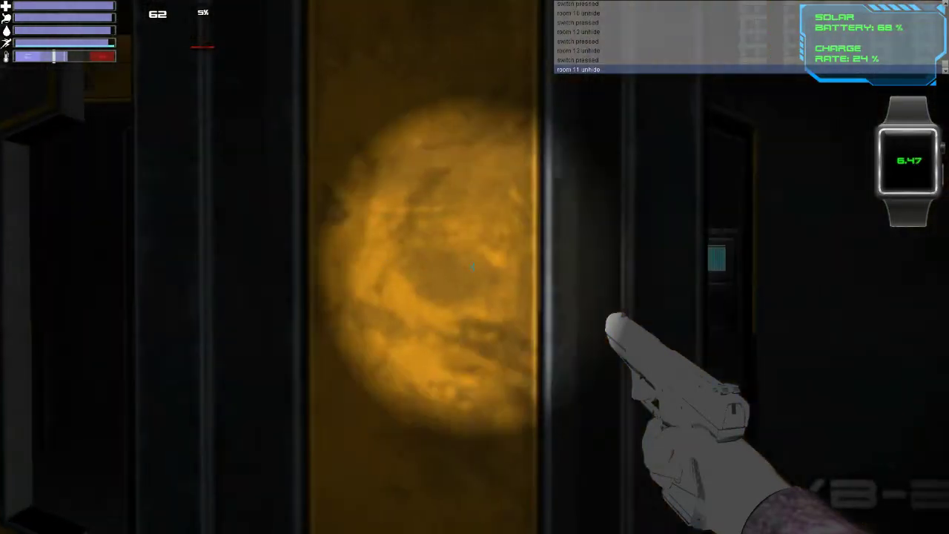
key("s")
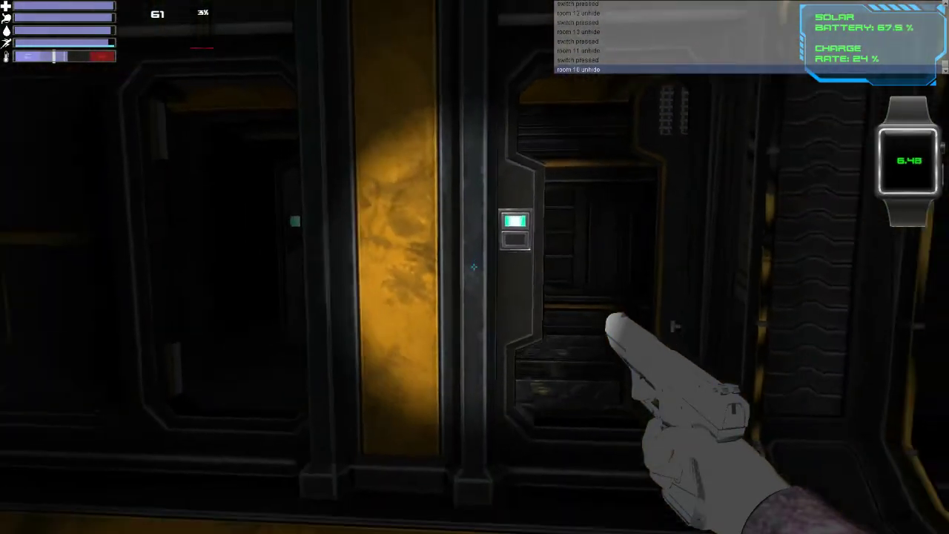
Return to the closed Room 12 door and turn the flashlight back on.
key("a")
key("a")
key("w")
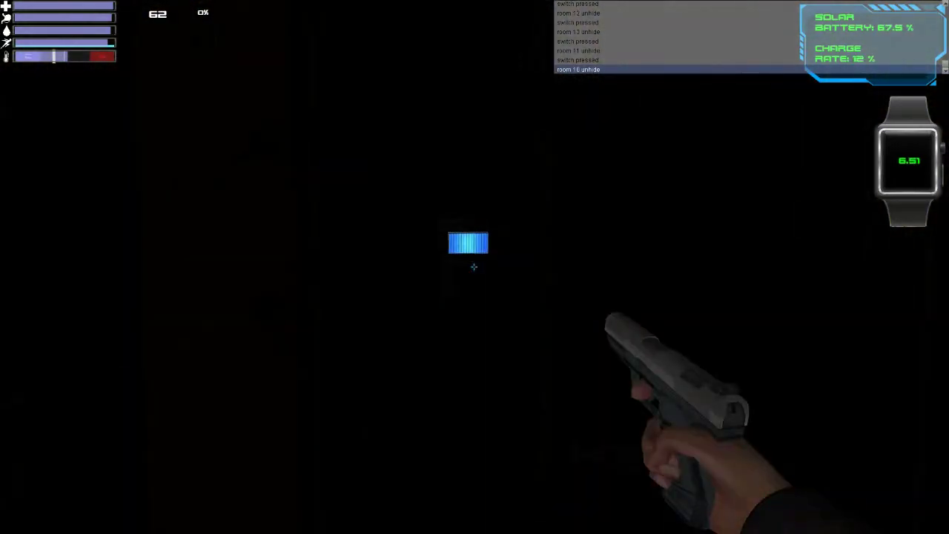
key("f")
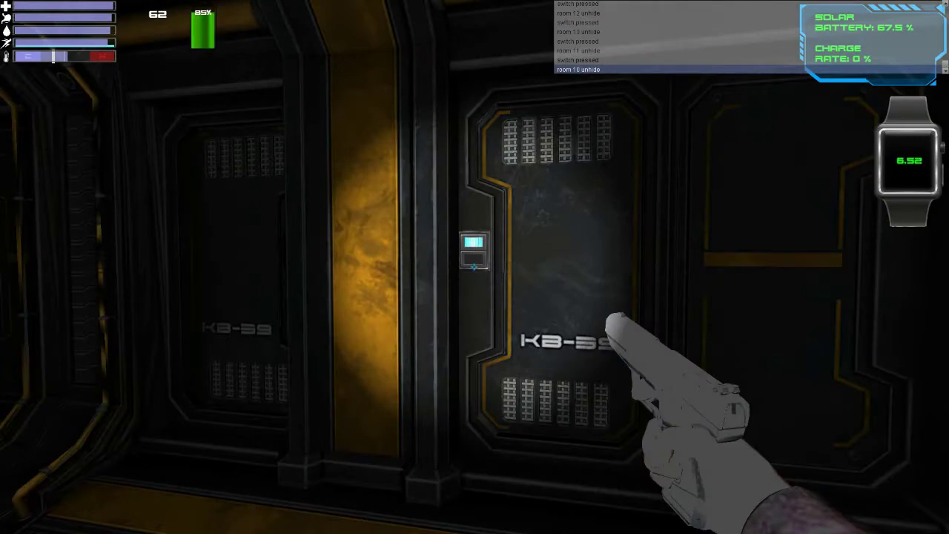
Activate the Room 12 door switch and the neighbouring Room 13 door switch.
key("w")
key("e")
key("s")
key("a")
key("a")
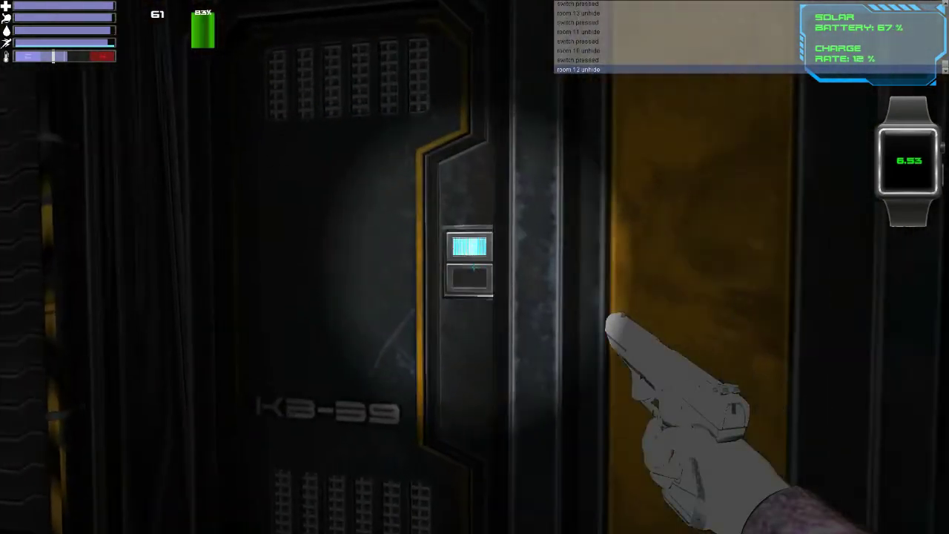
key("w")
key("e")
Walk along the corridor to the Room 11 and Room 10 doors and activate both door switches.
key("s")
key("d")
key("w")
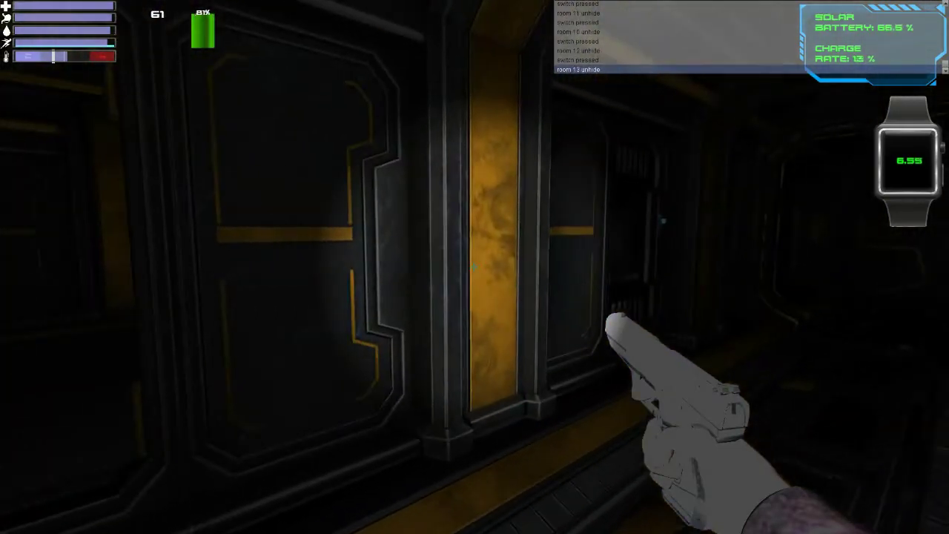
key("d")
key("w")
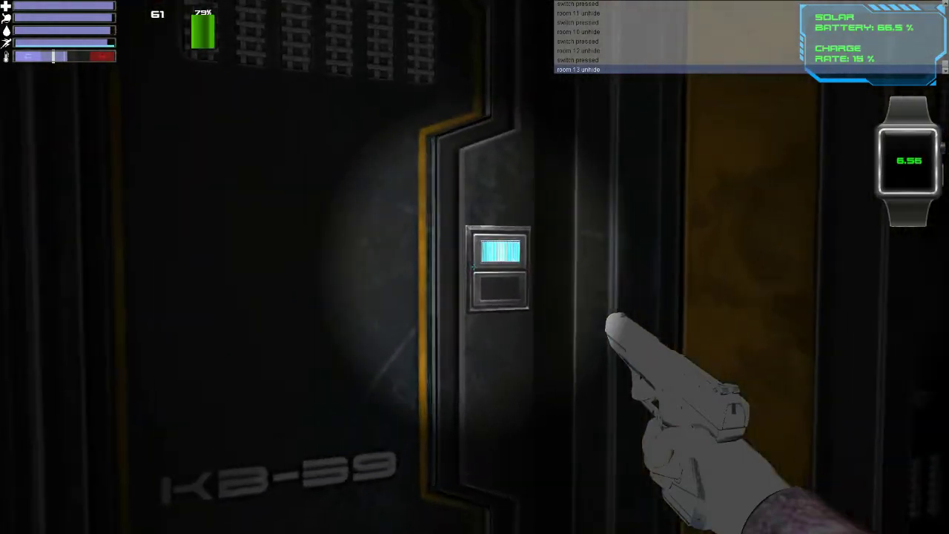
key("e")
key("s")
key("d")
key("w")
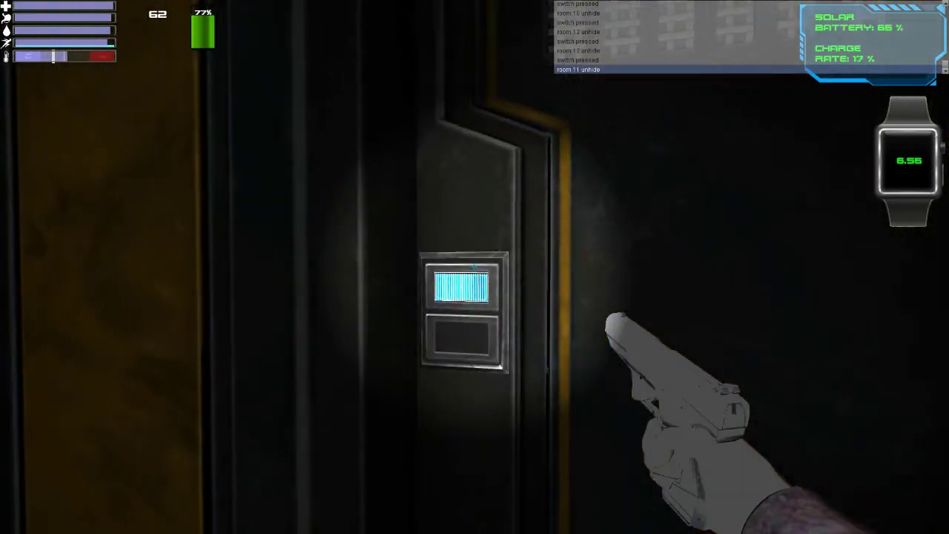
key("e")
Walk back along the corridor and activate the Room 13 and Room 12 door switches.
key("s")
key("a")
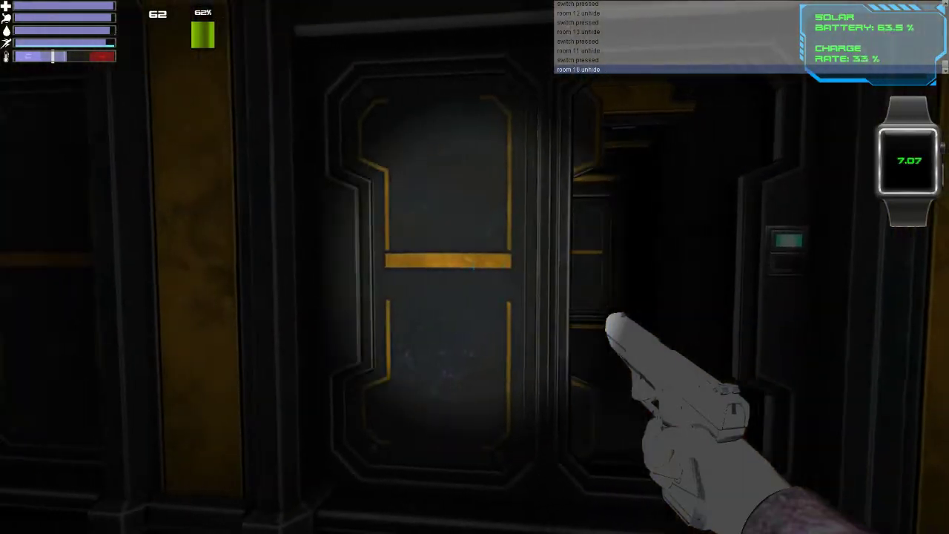
key("a")
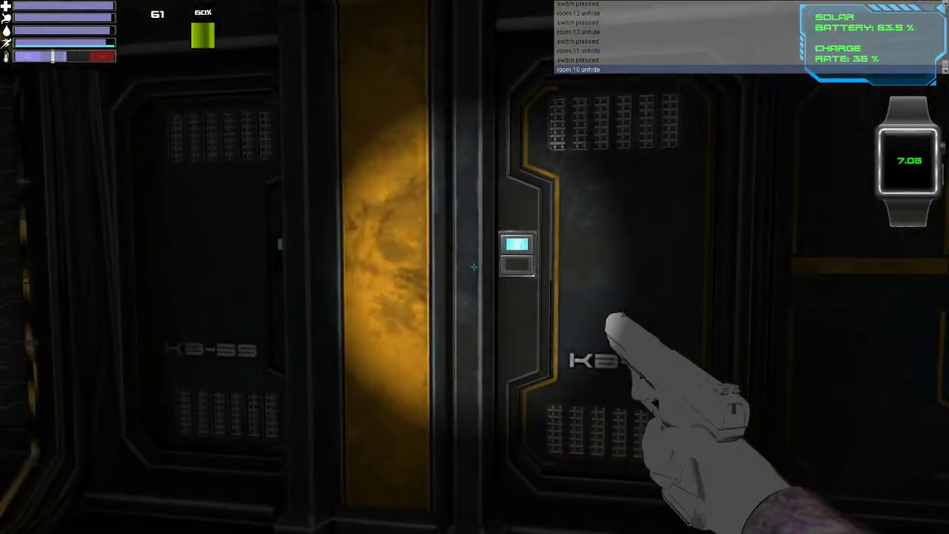
key("w")
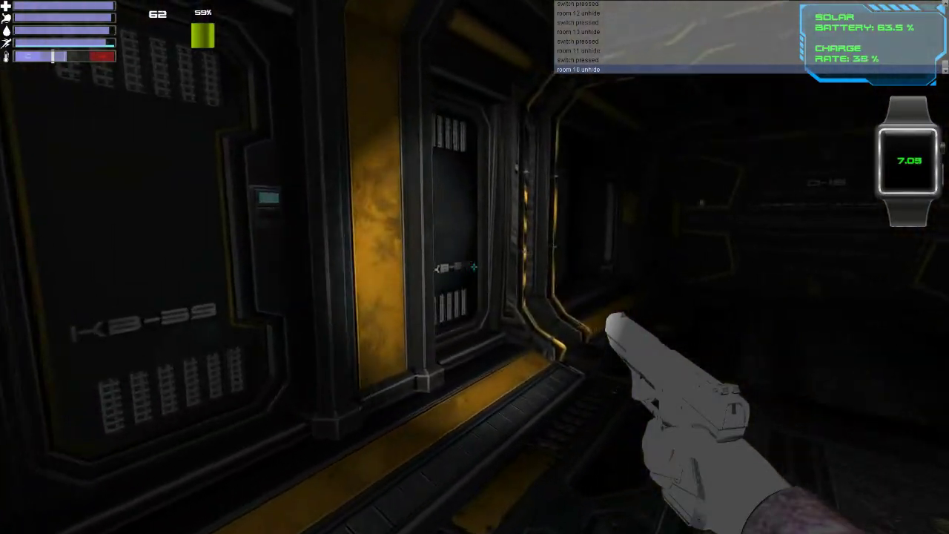
key("w")
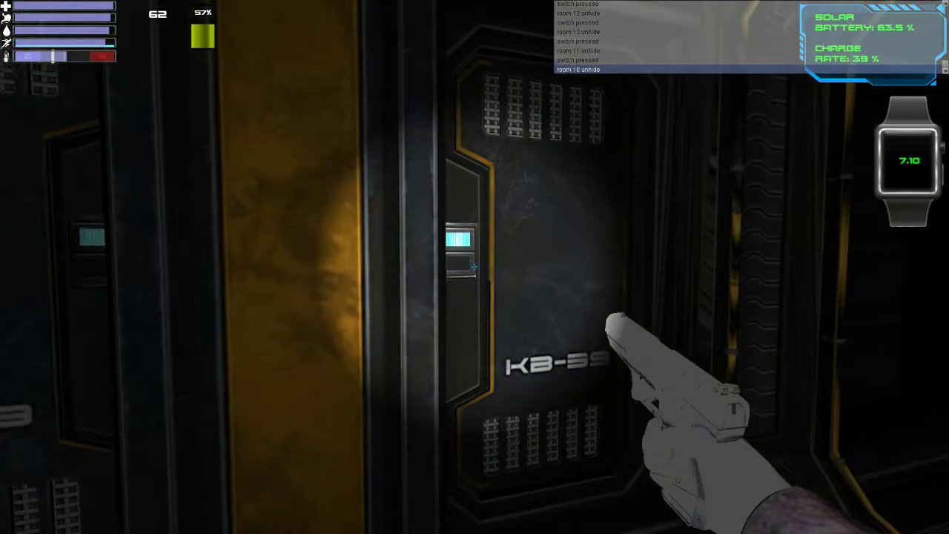
key("a")
key("w")
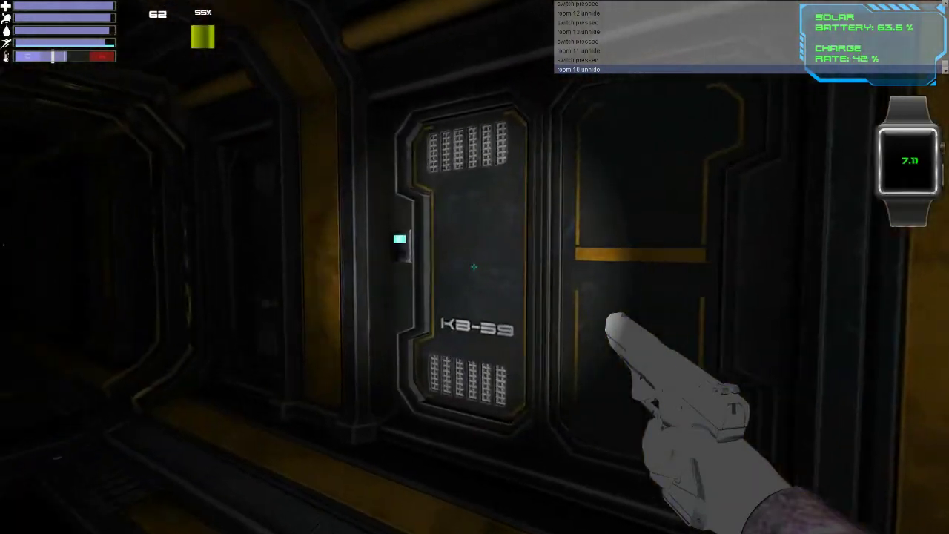
key("d")
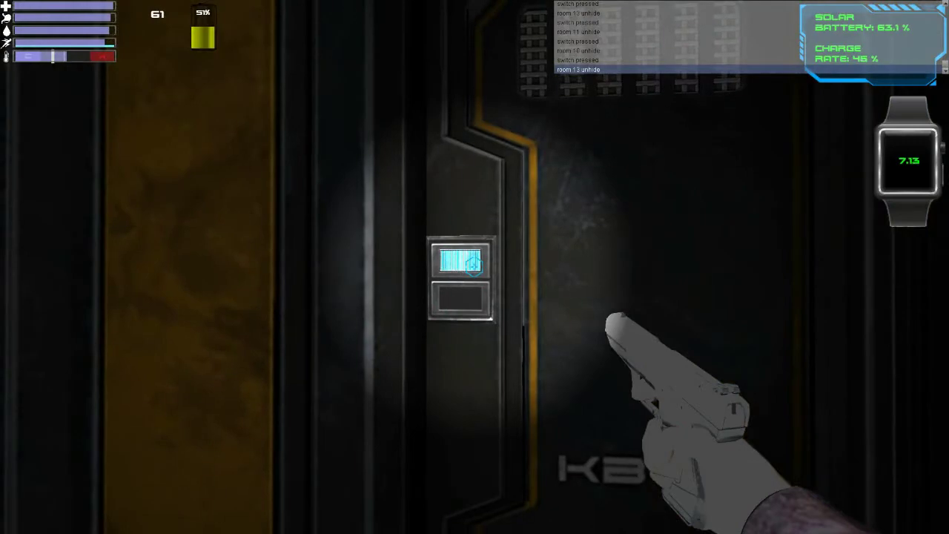
left_click(475, 266)
Move to the Room 11 and Room 10 doors again and trigger both of their switches.
key("d")
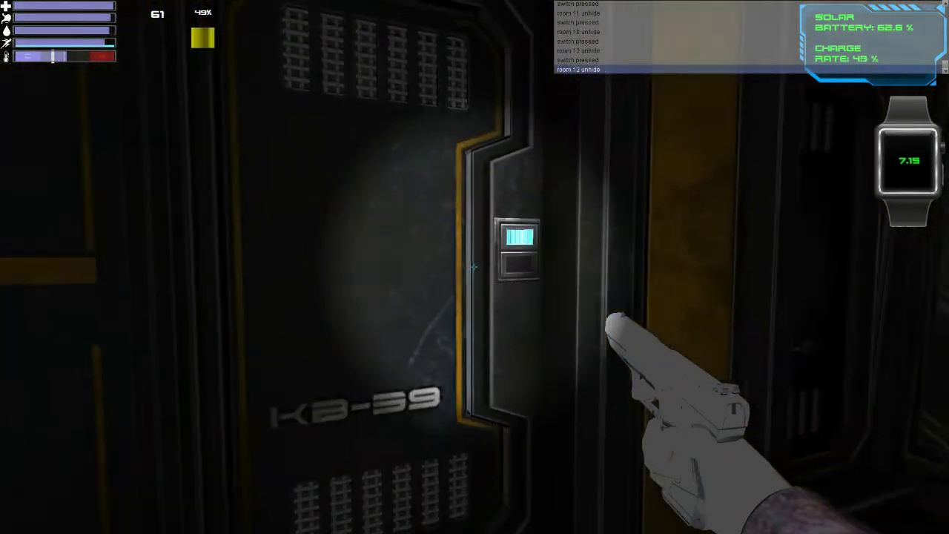
key("a")
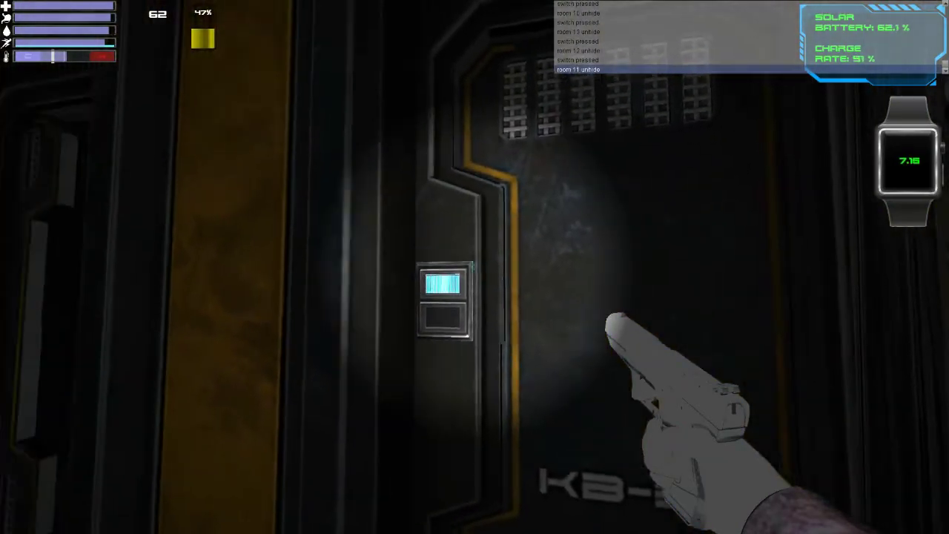
left_click(474, 267)
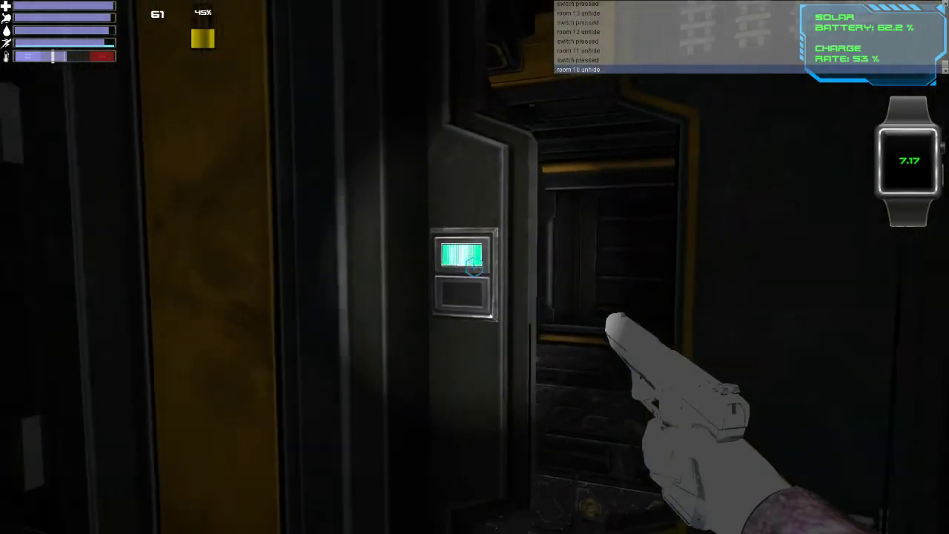
Return along the corridor and trigger the Room 12 switch, followed by the adjacent Room 13 switch.
key("a")
key("w")
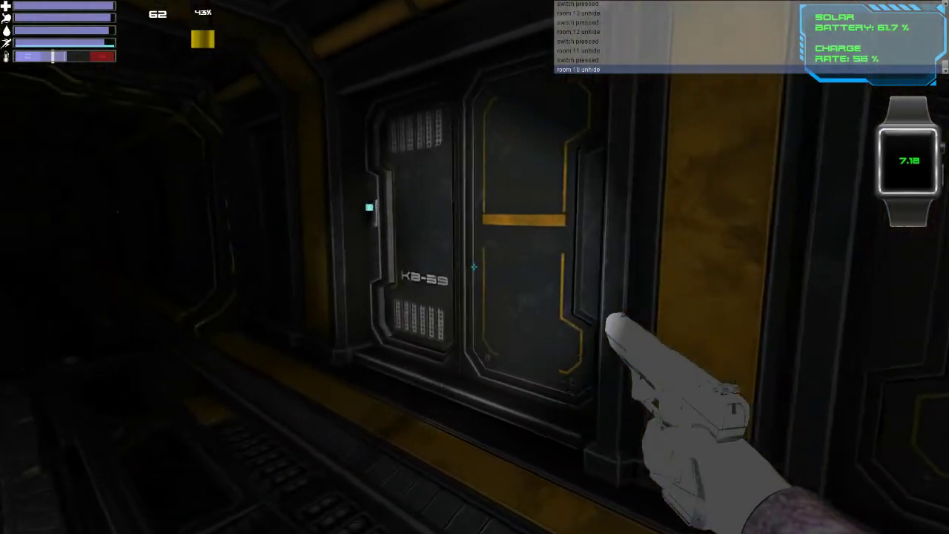
key("w")
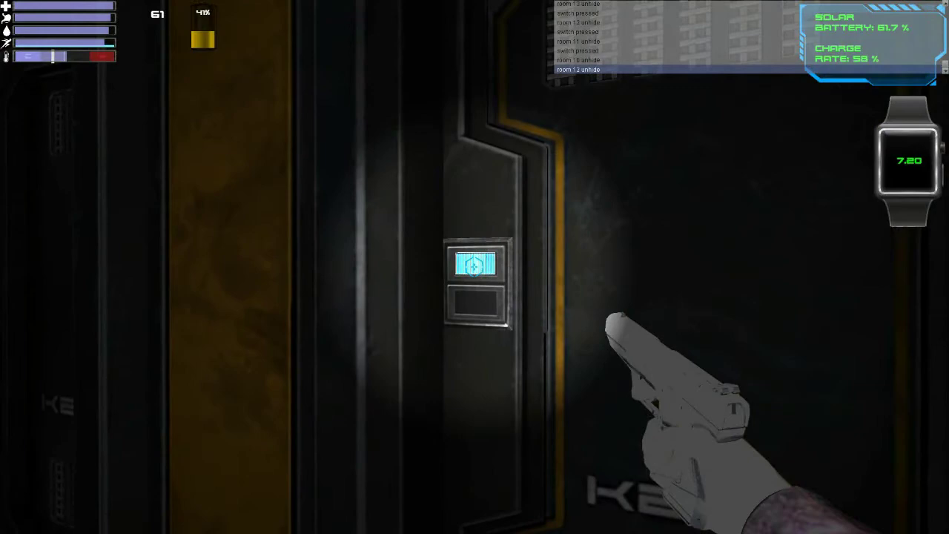
key("a")
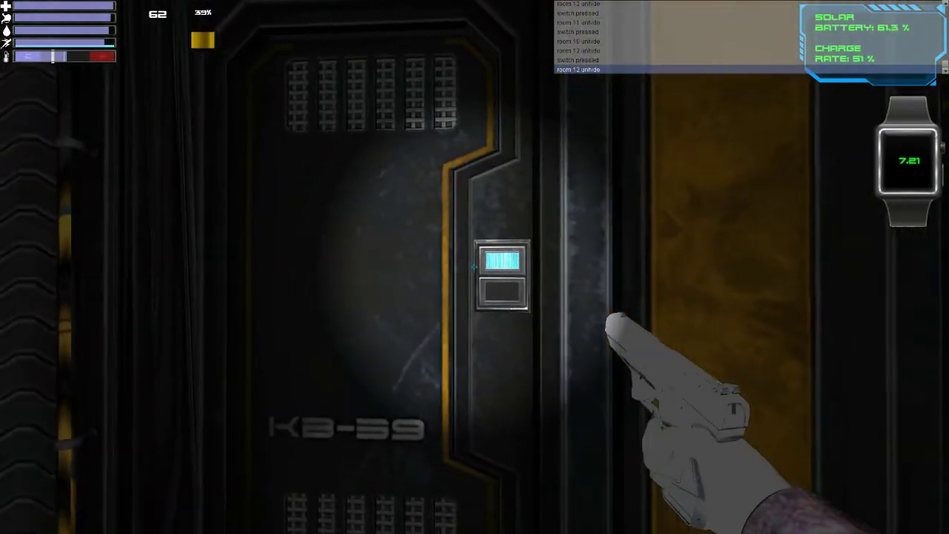
key("w")
left_click(473, 267)
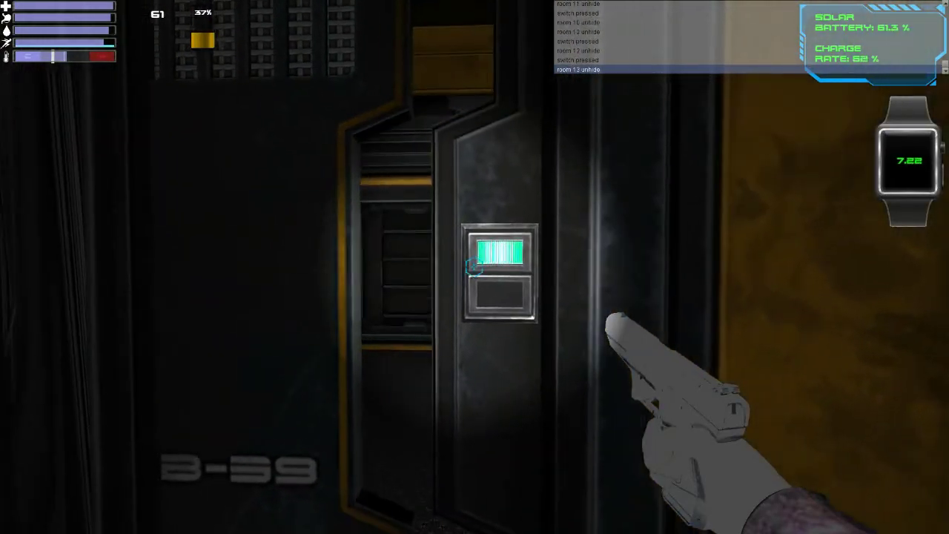
Back away from the Room 12 and Room 13 doors and retrigger the Room 12 switch to test its room hiding.
key("s")
key("d")
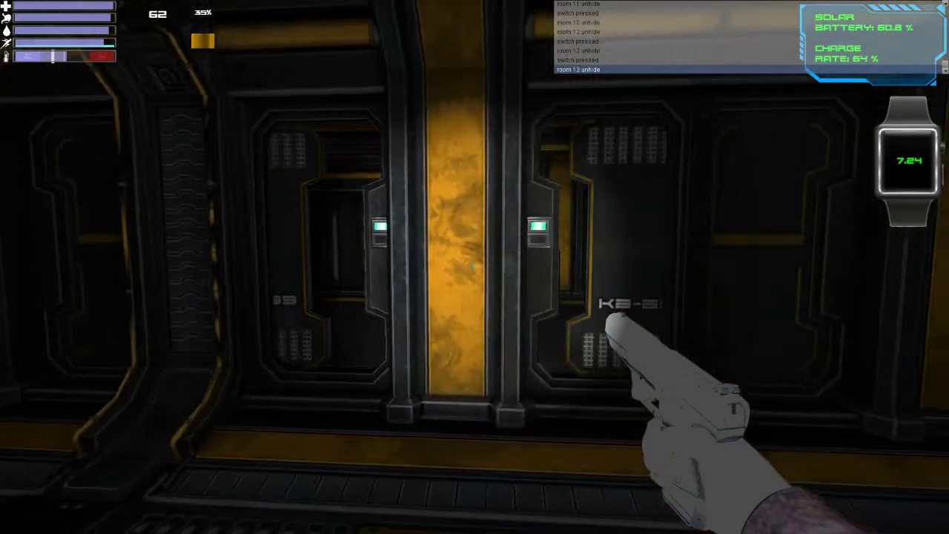
key("w")
key("e")
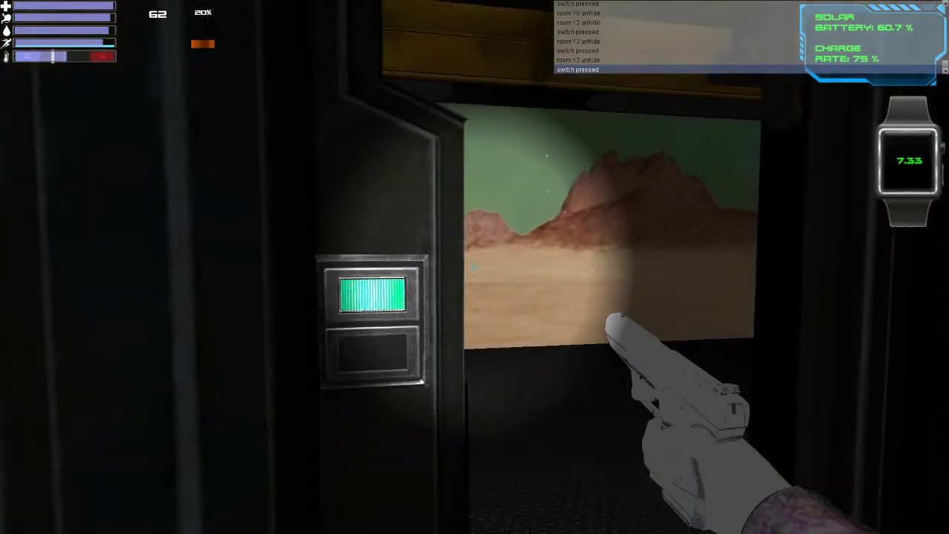
key("w")
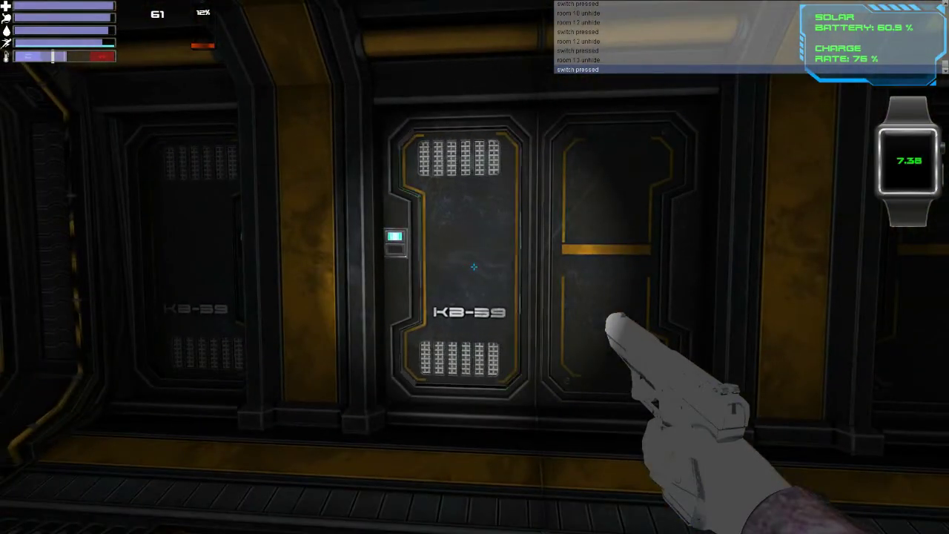
key("w")
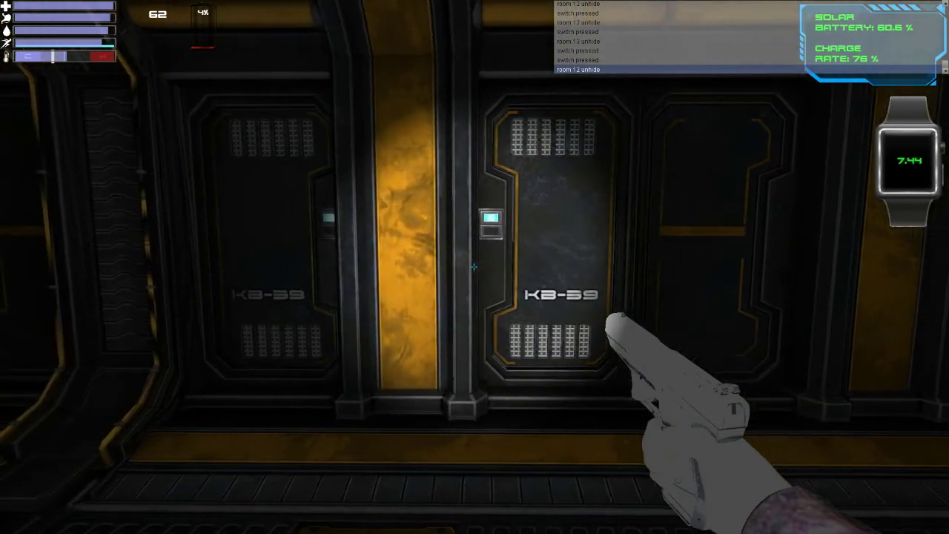
Walk along the dark corridor and turn the flashlight back on.
key("d")
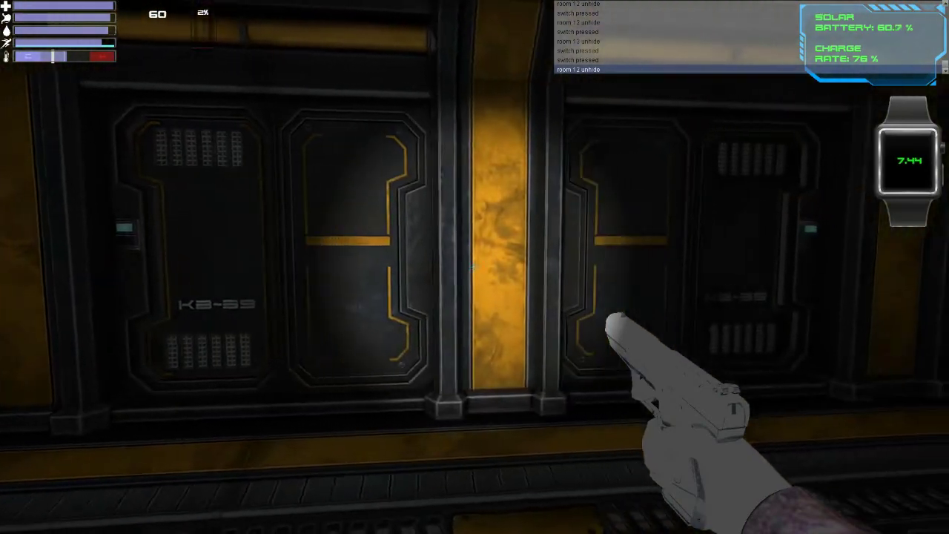
key("d")
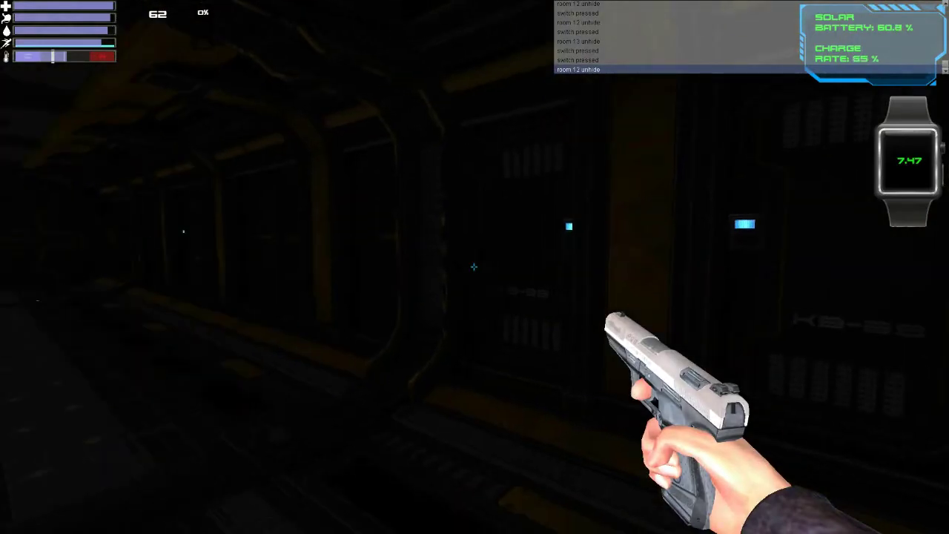
key("f")
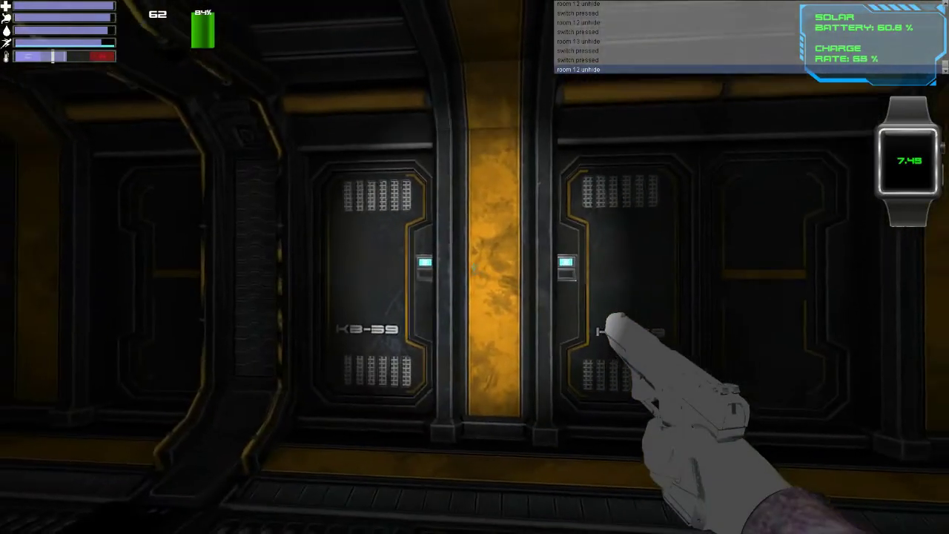
Approach the Room 13 door, activate its switch and step back to watch the room behind the moving door.
key("w")
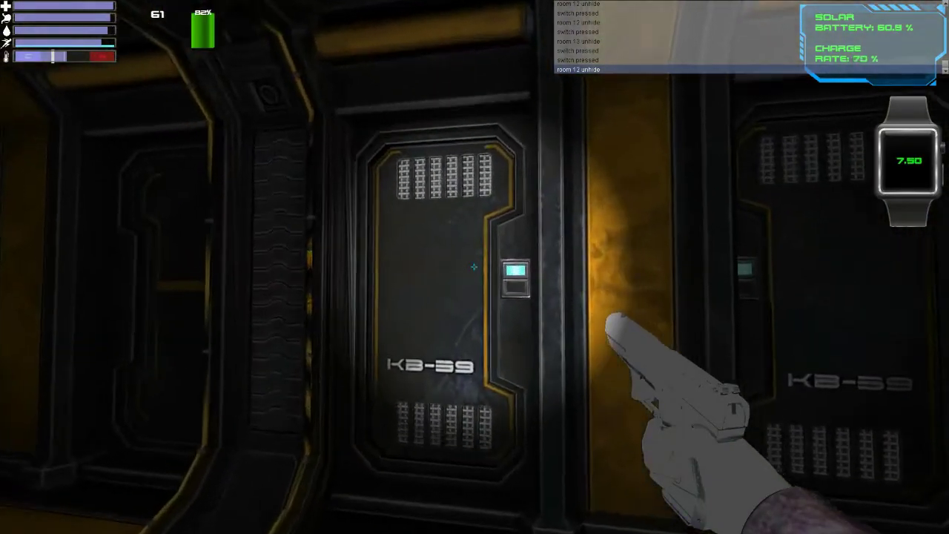
key("w")
key("e")
key("s")
key("w")
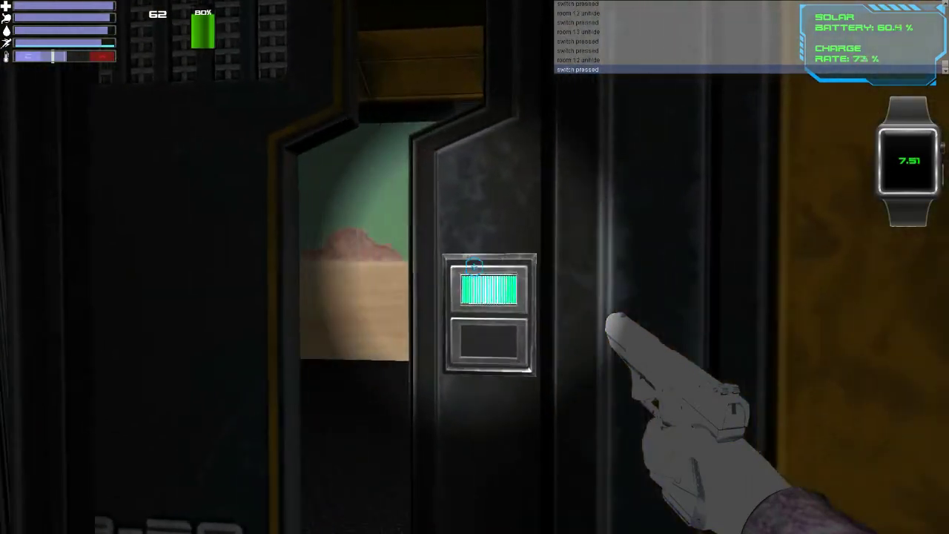
key("s")
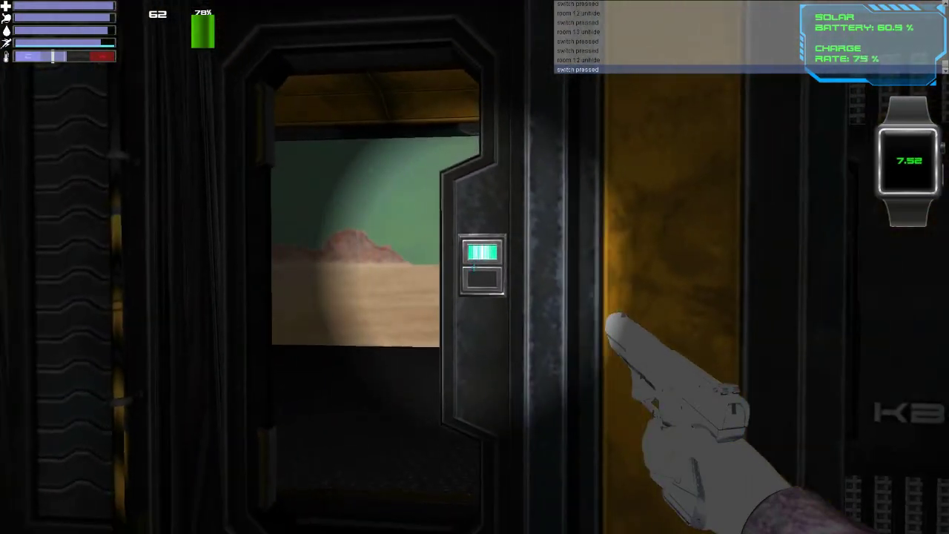
key("a")
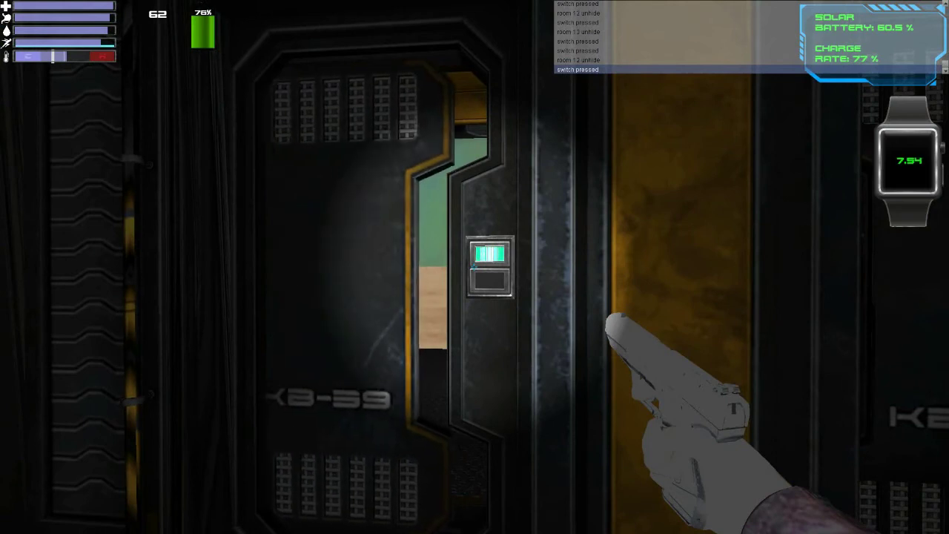
Retrigger the Room 13 door switch to unhide the room, viewing the doorway from close up and farther back.
key("w")
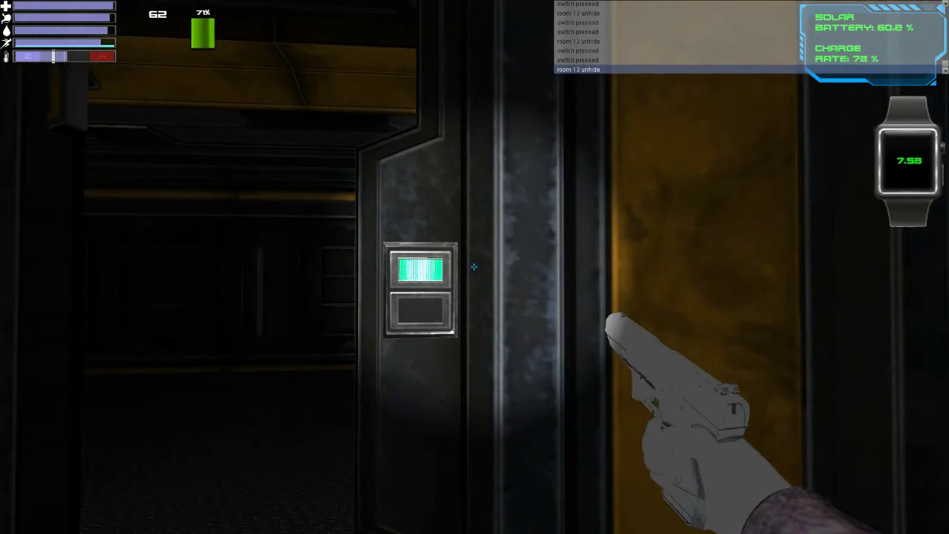
key("s")
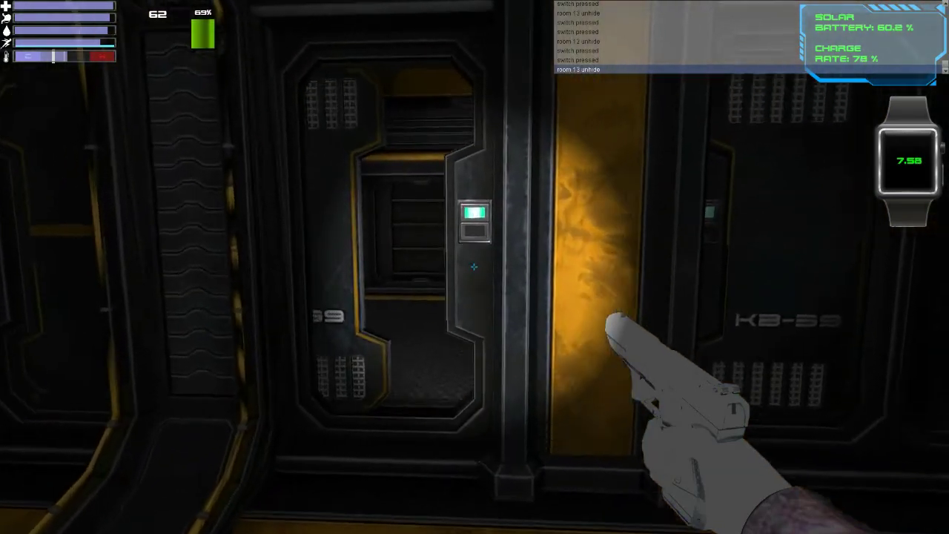
key("w")
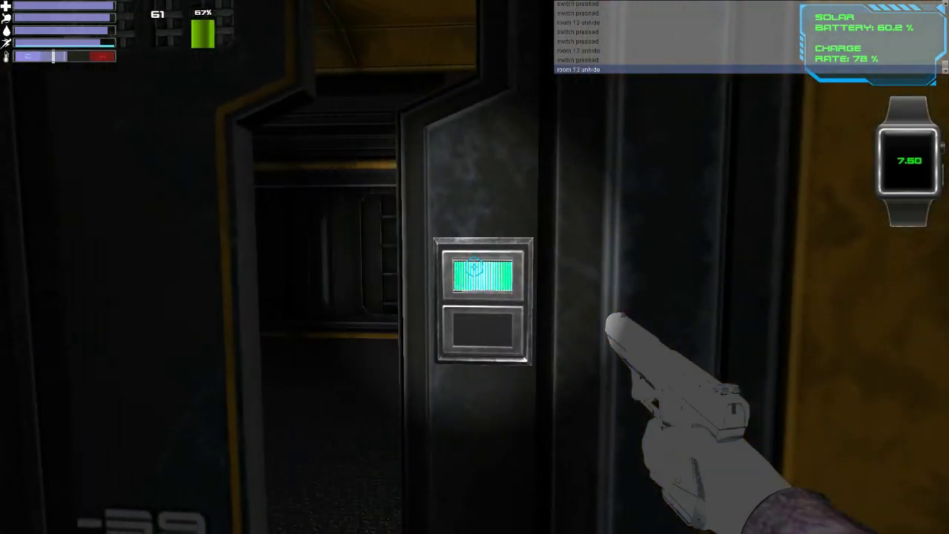
Inspect the neighbouring Room 12 and Room 13 doors from the corridor.
key("s")
key("d")
key("w")
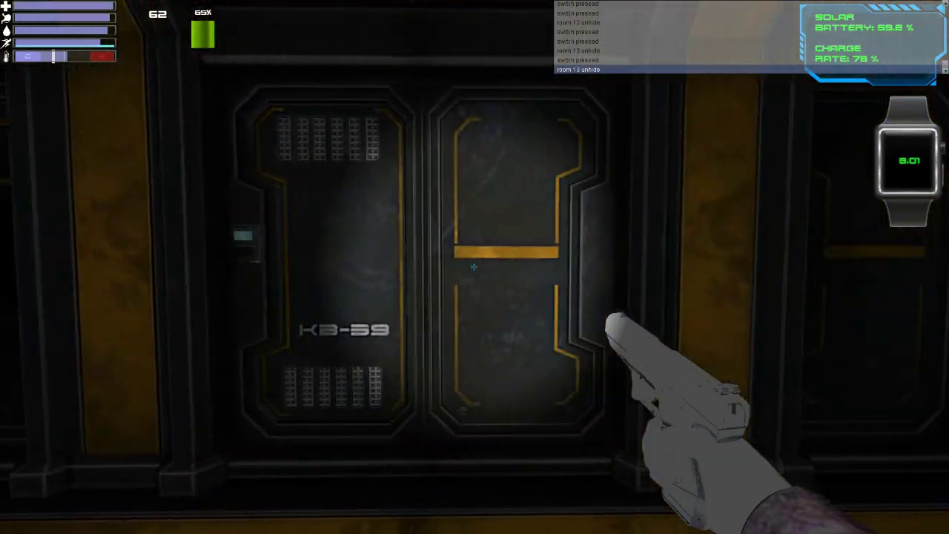
key("s")
key("a")
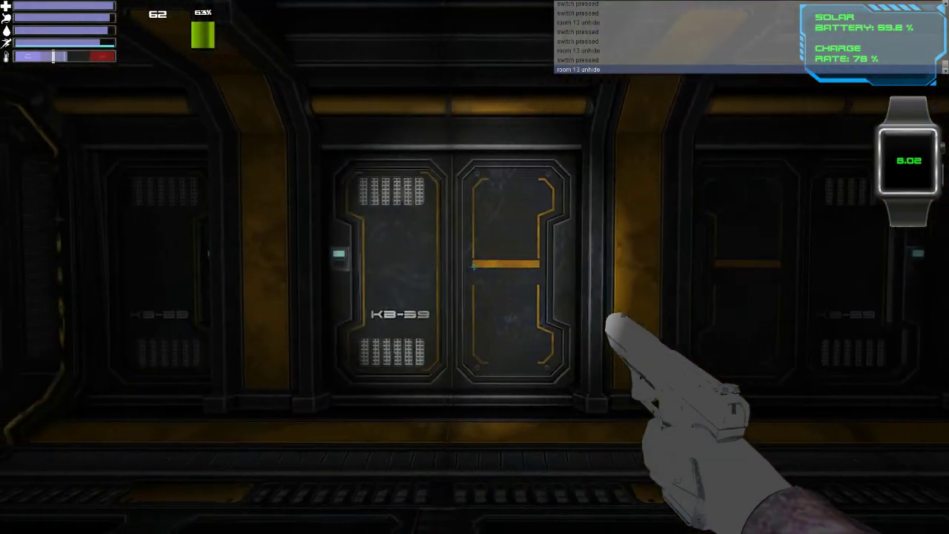
key("a")
key("w")
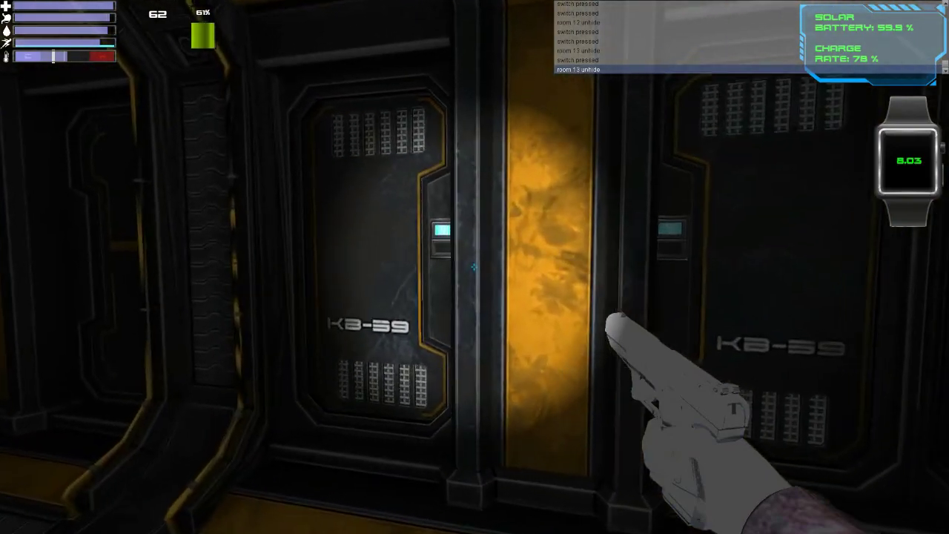
Walk past the neighbouring corridor doors once more and pause the game.
key("s")
key("d")
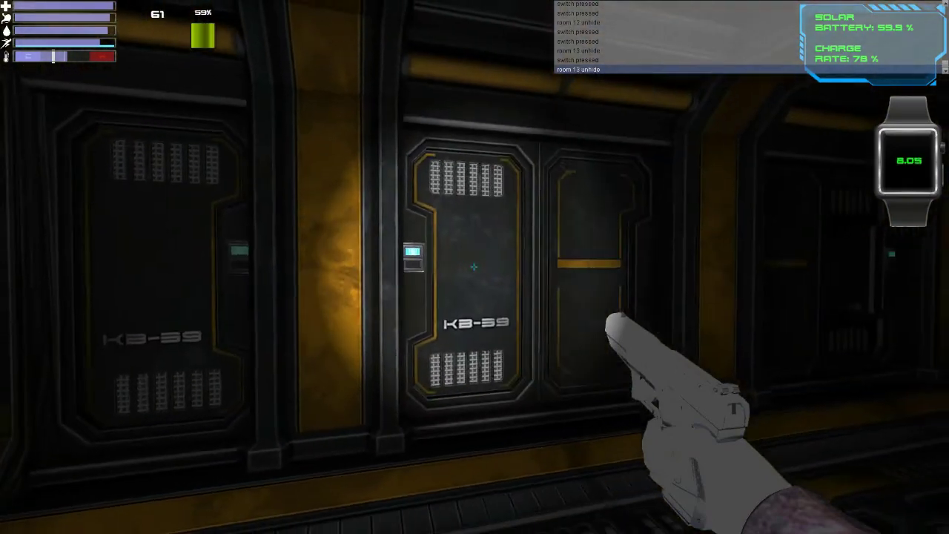
key("a")
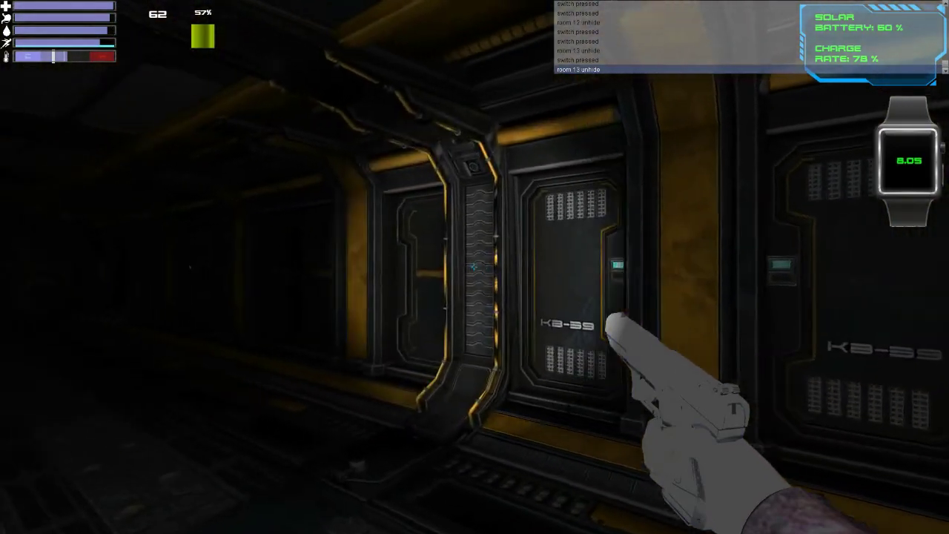
key("d")
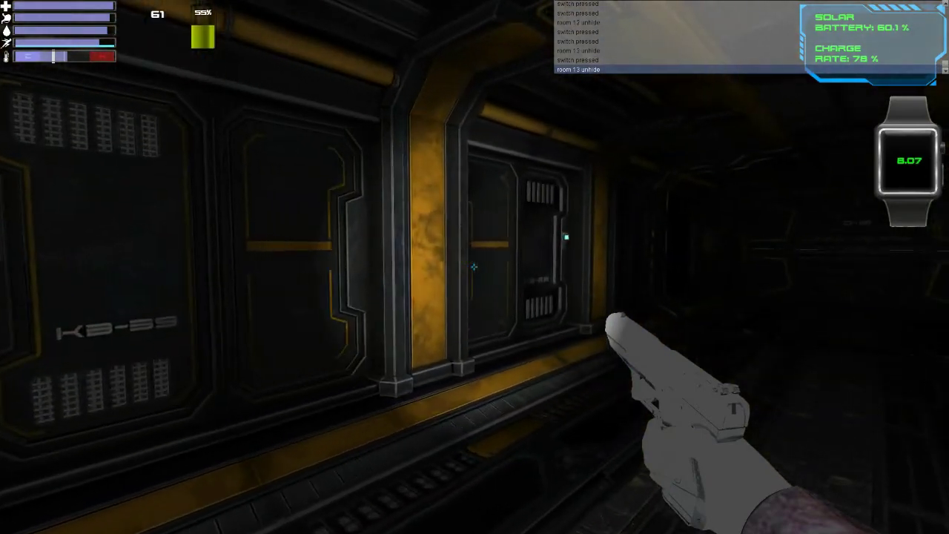
key("w")
key("d")
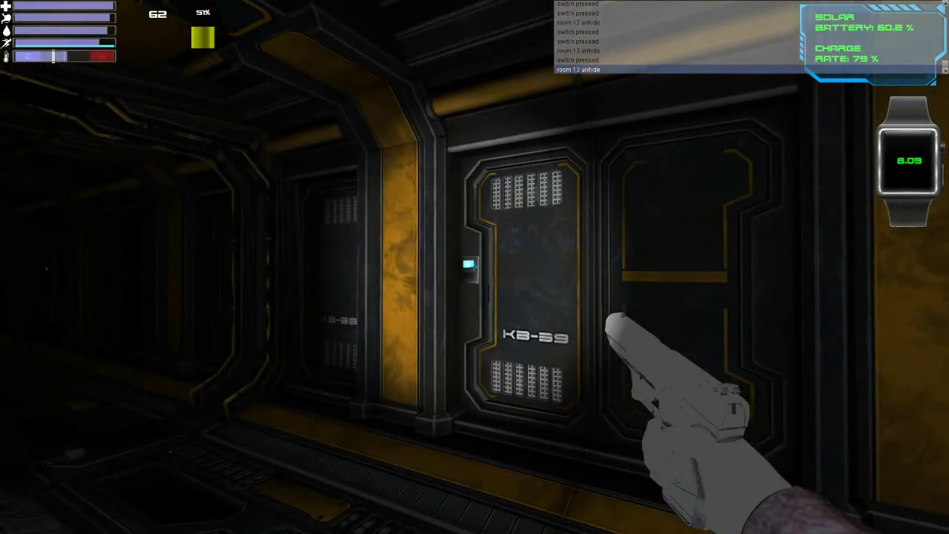
key("Escape")
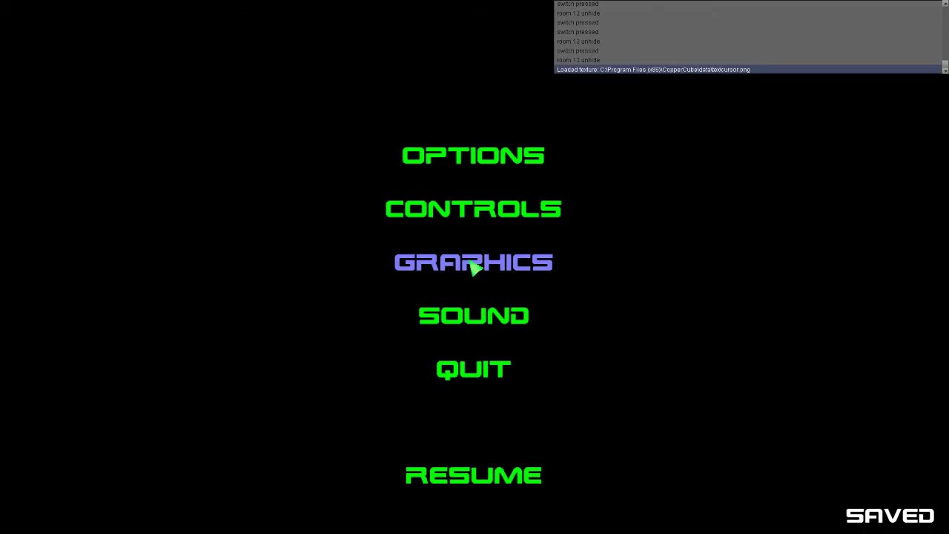